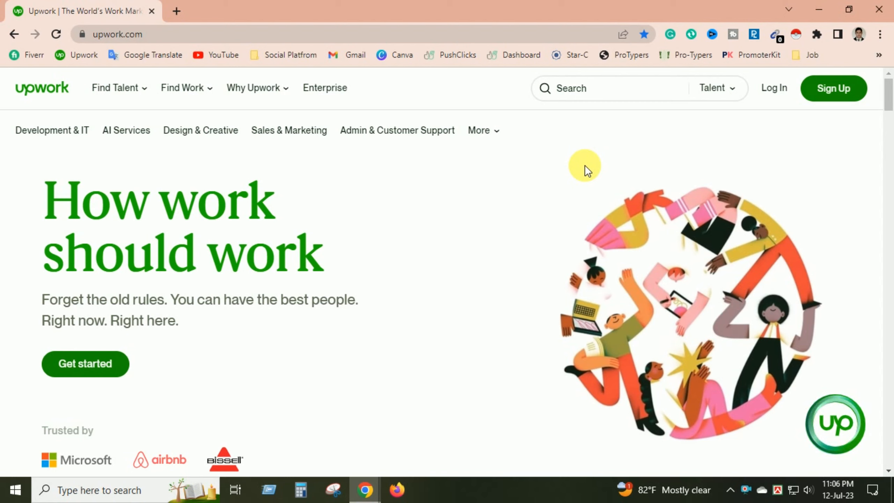
Begin signing up for an Upwork account, choosing to join as a freelancer looking for work
click(843, 94)
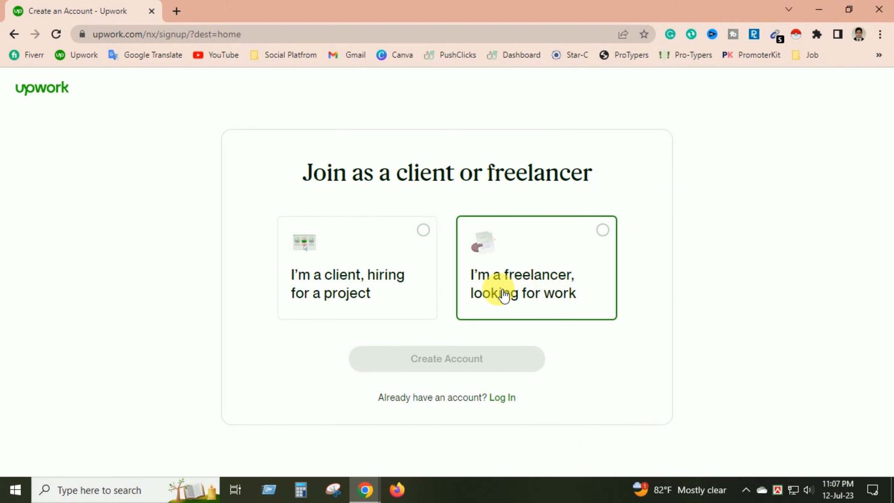
click(604, 232)
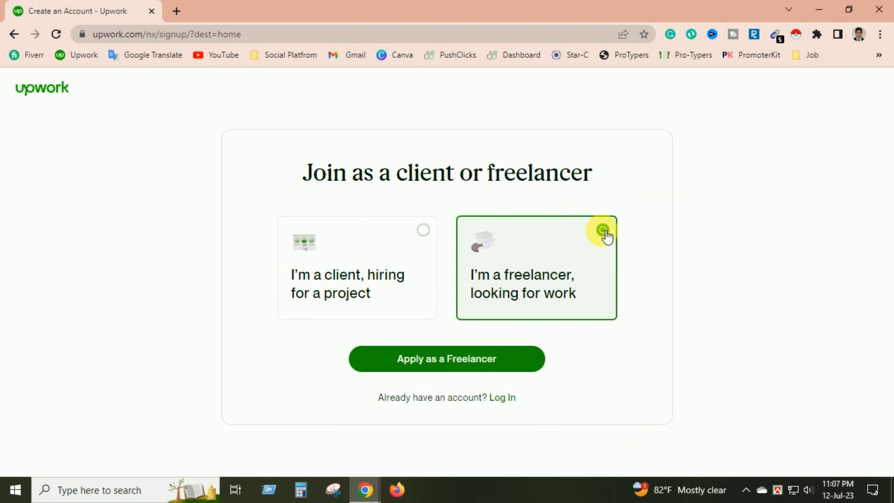
click(460, 362)
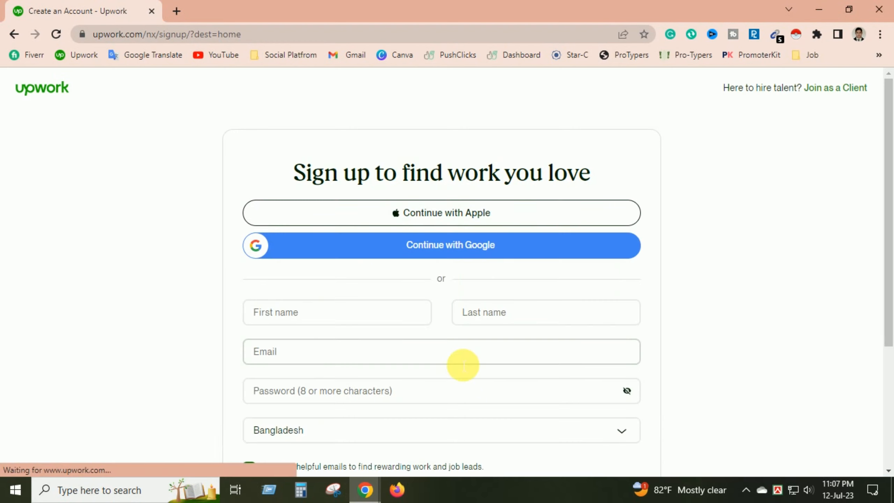
Fill in the sign-up form with first name, last name, email and account password, agree to the Terms of Service, and create the account
scroll(510, 329, down, 2)
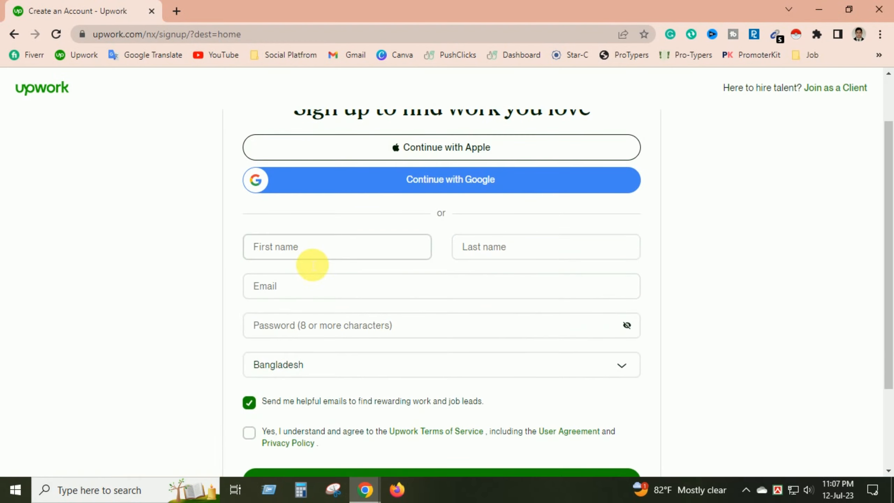
scroll(313, 260, down, 2)
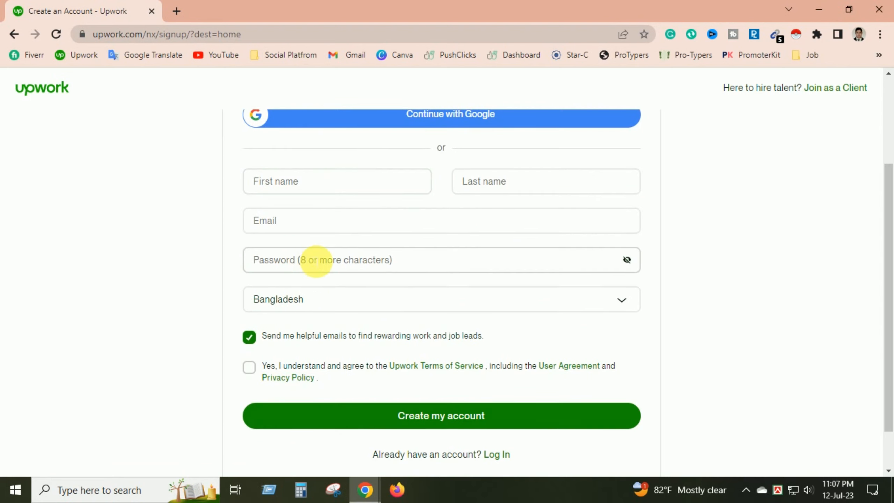
click(298, 190)
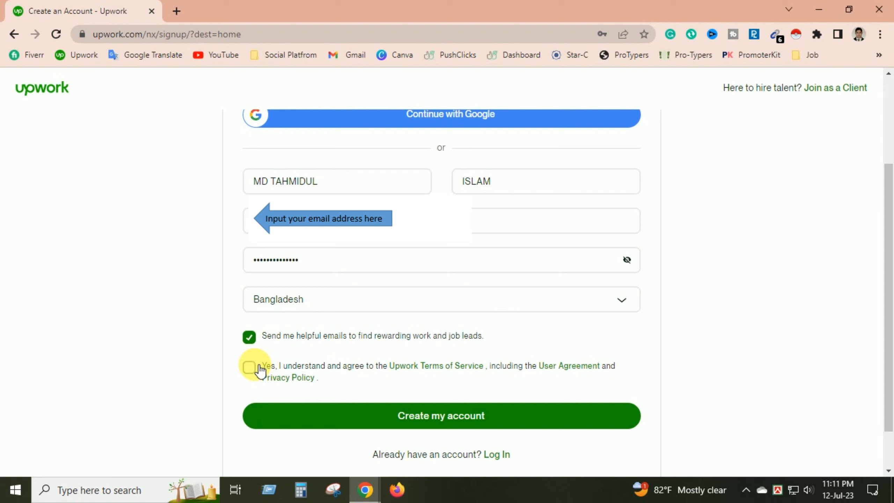
click(249, 367)
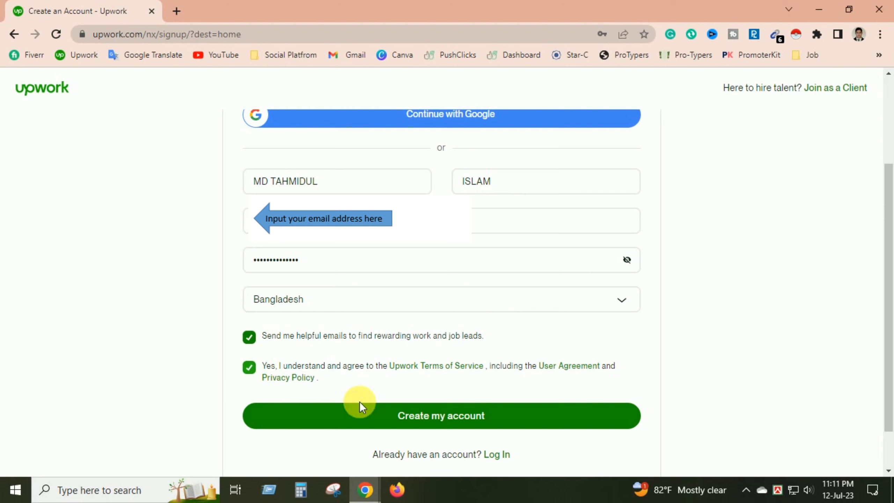
click(436, 418)
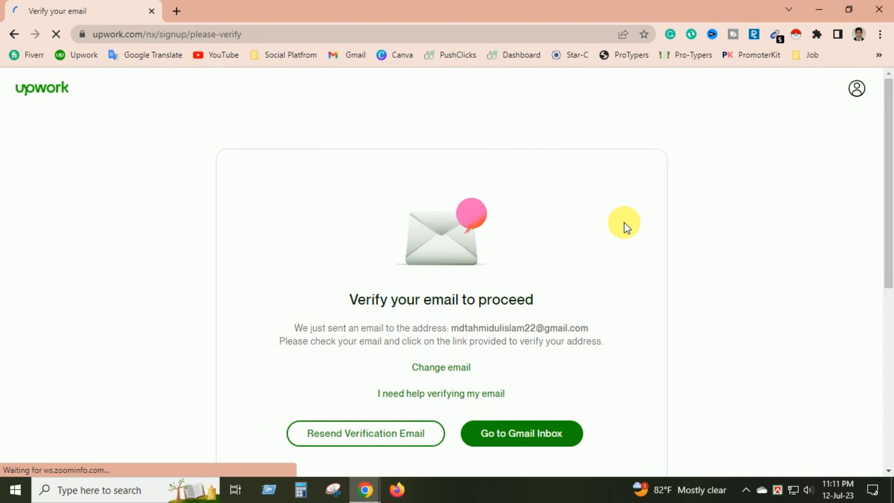
Open the Gmail inbox in a new browser tab and verify the email address through the message from Upwork Notifications
scroll(622, 239, down, 3)
scroll(710, 297, up, 3)
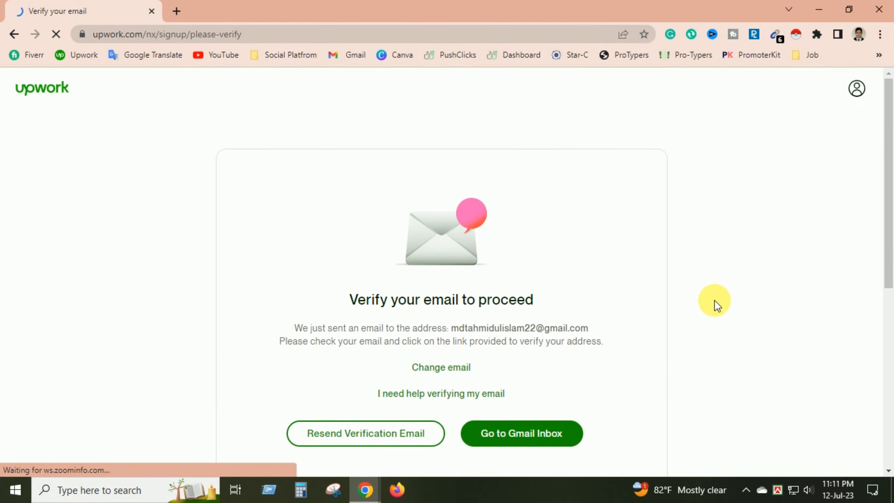
scroll(716, 306, down, 2)
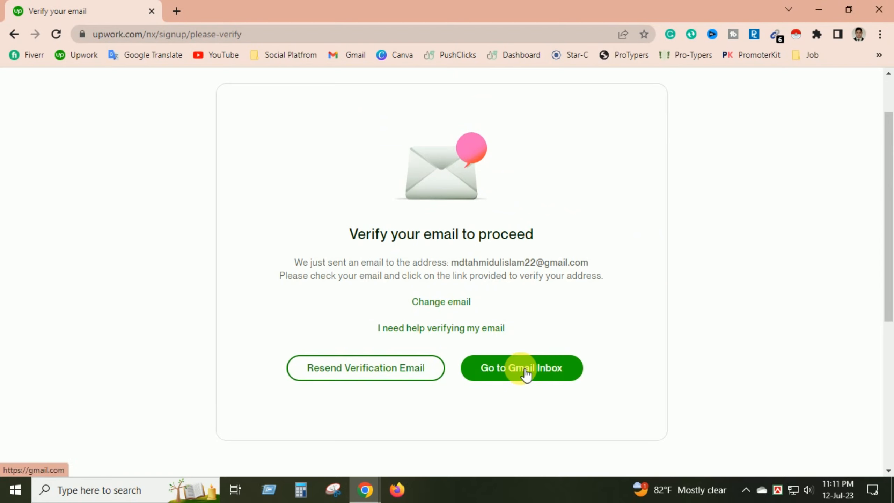
click(176, 11)
click(352, 56)
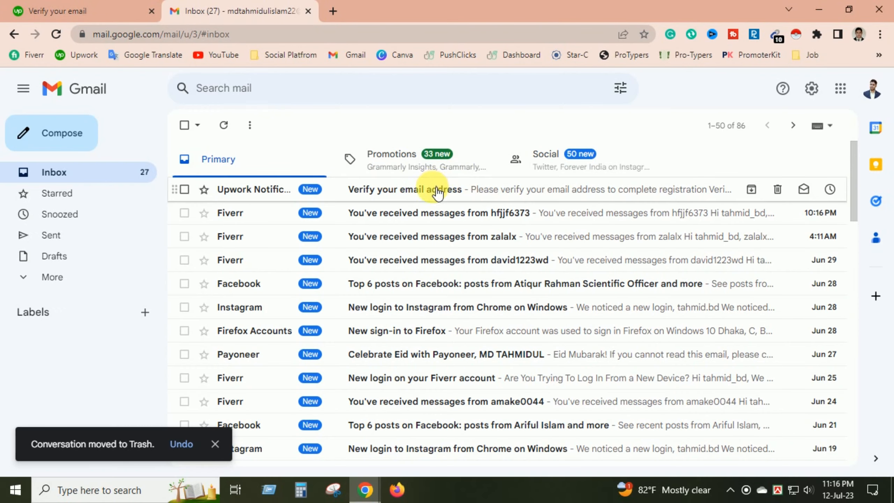
click(437, 192)
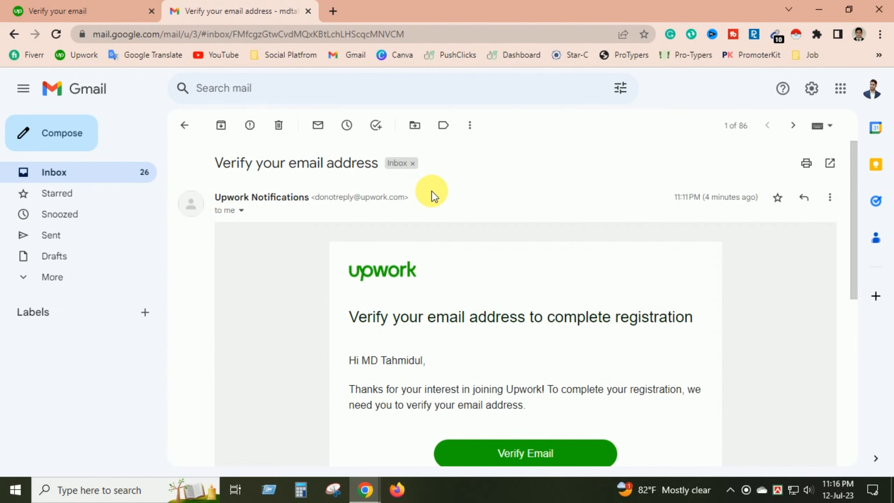
scroll(518, 269, down, 3)
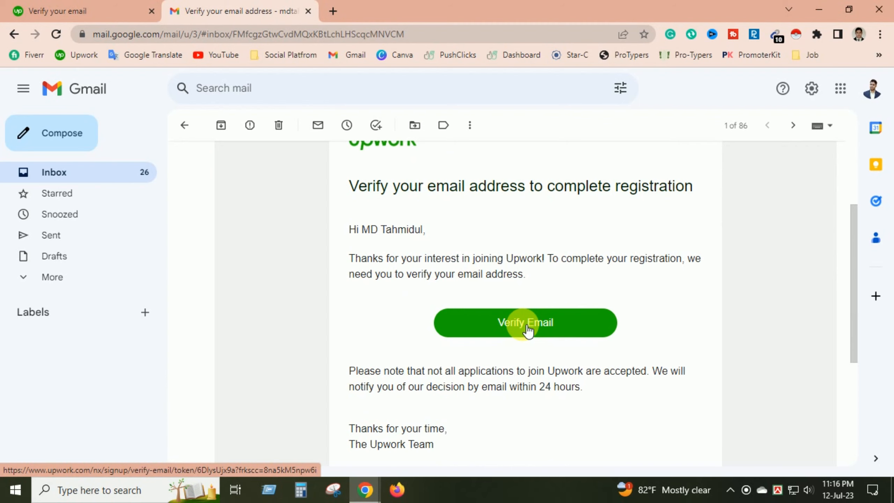
click(527, 326)
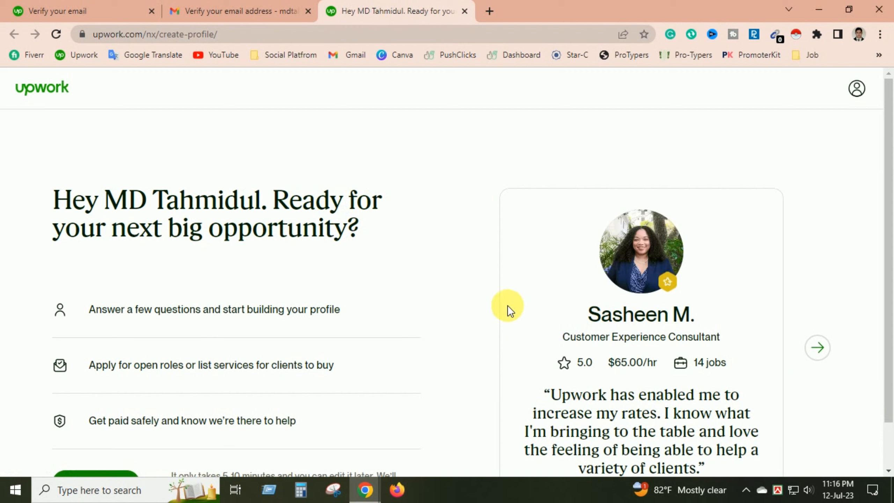
Start building the profile and answer the freelancing experience question with "I am brand new to this"
scroll(487, 301, down, 1)
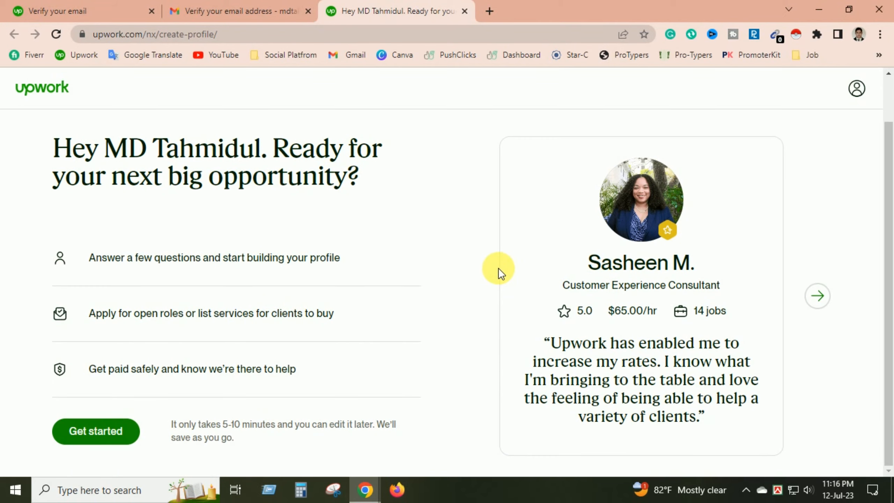
scroll(510, 257, up, 1)
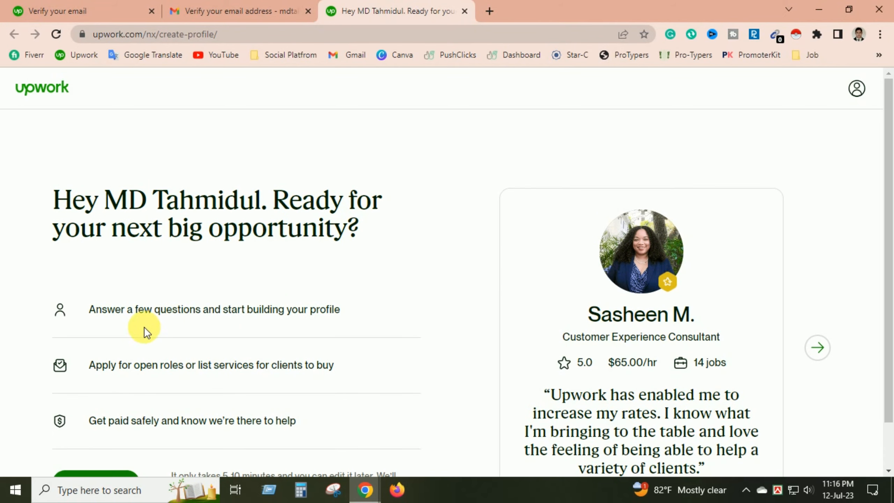
scroll(257, 282, down, 1)
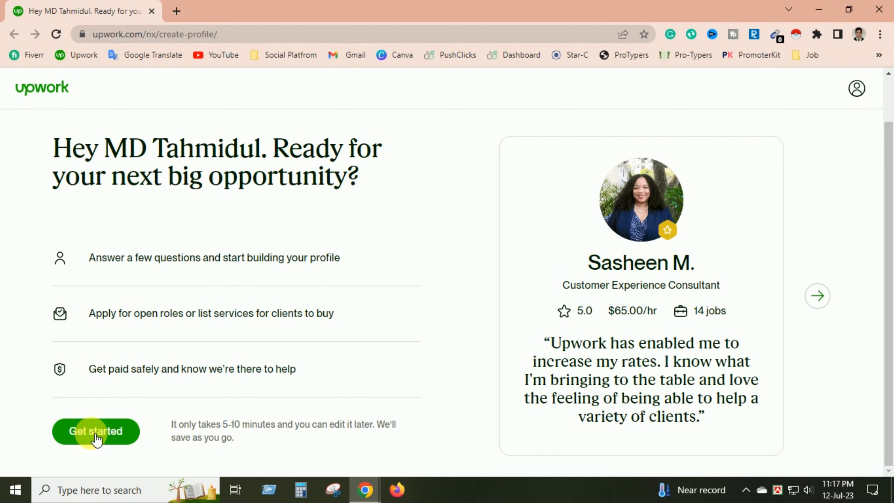
click(95, 433)
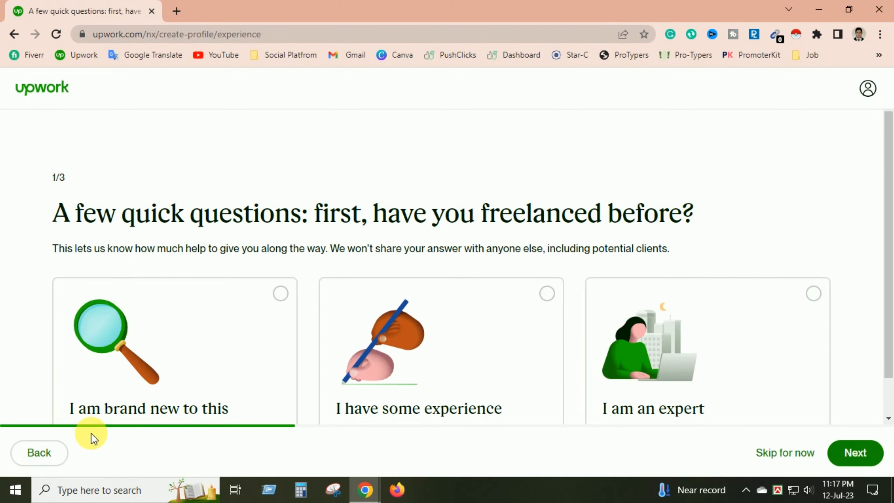
scroll(348, 262, down, 1)
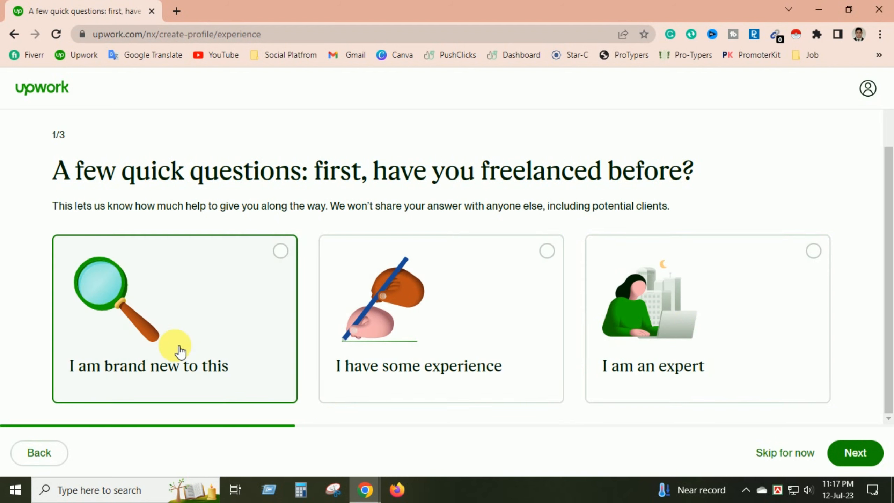
click(281, 252)
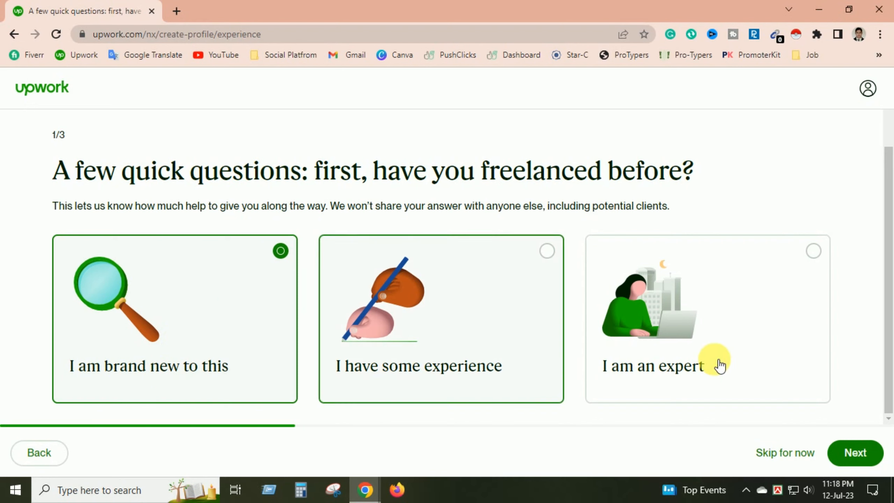
click(868, 457)
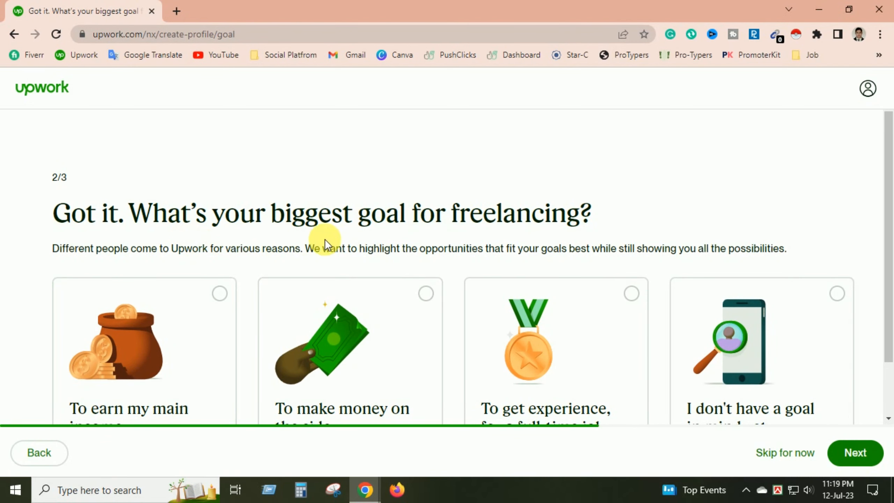
Choose "To earn my main income" as the biggest freelancing goal and continue to the work preference question
scroll(559, 214, down, 2)
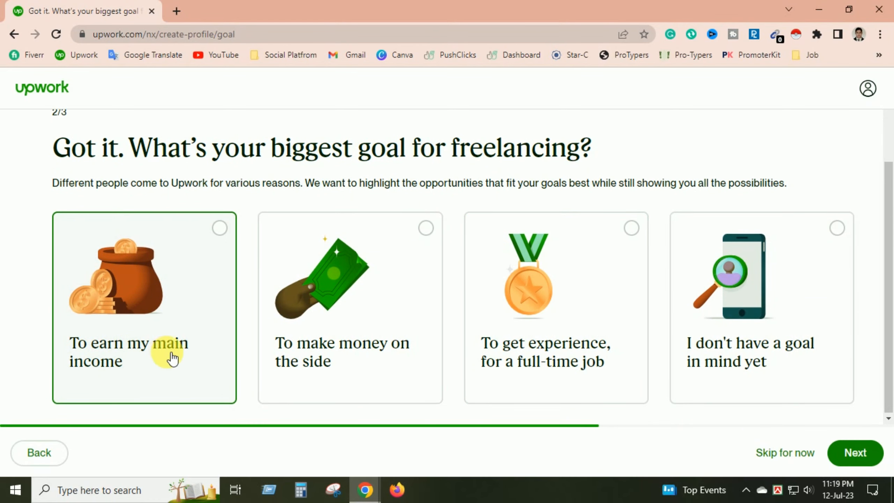
click(215, 253)
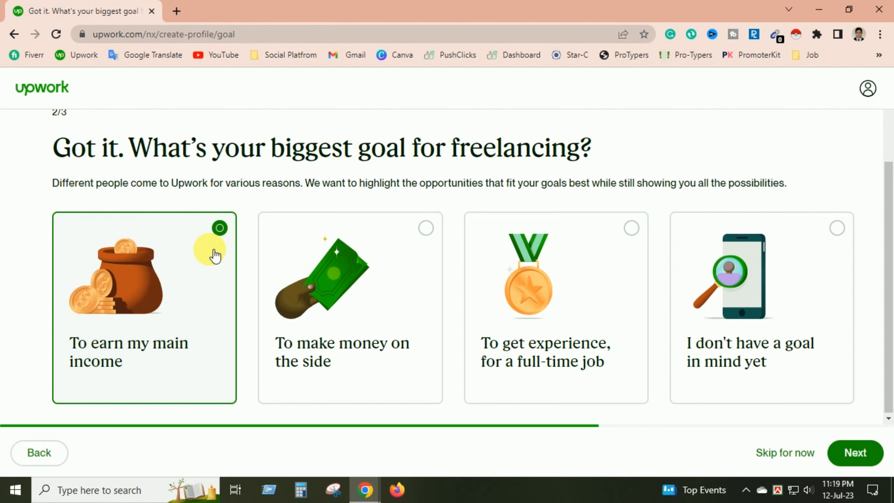
click(859, 458)
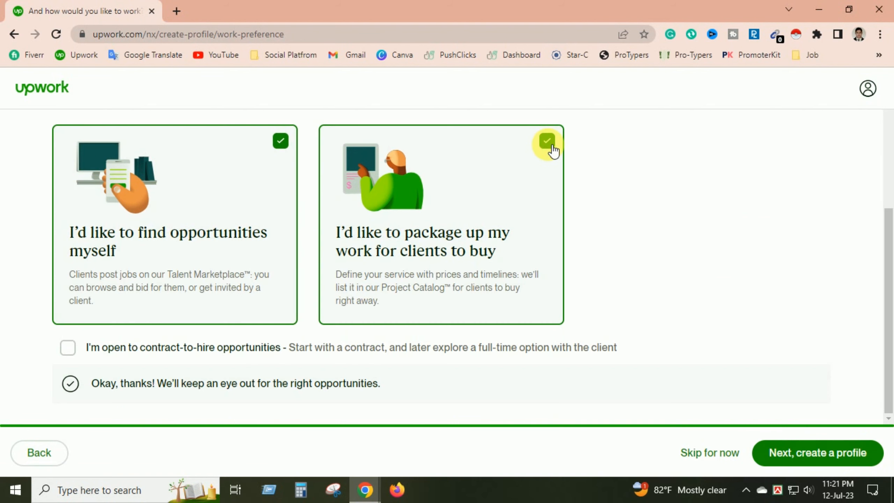
Keep only "I'd like to find opportunities myself" as the work preference and choose to fill out the profile manually
click(548, 146)
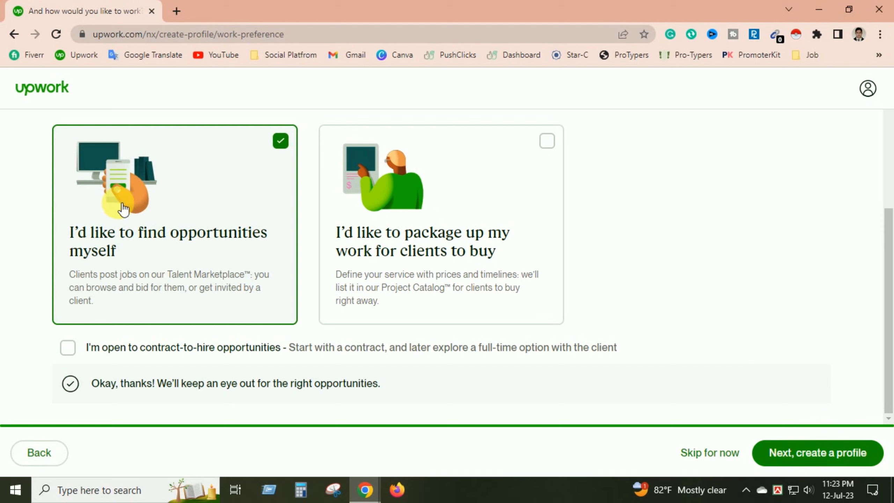
click(818, 462)
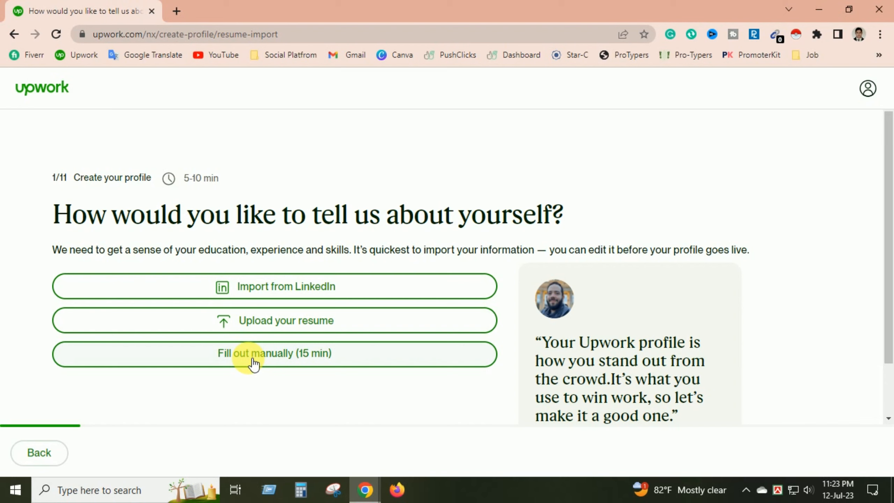
click(289, 360)
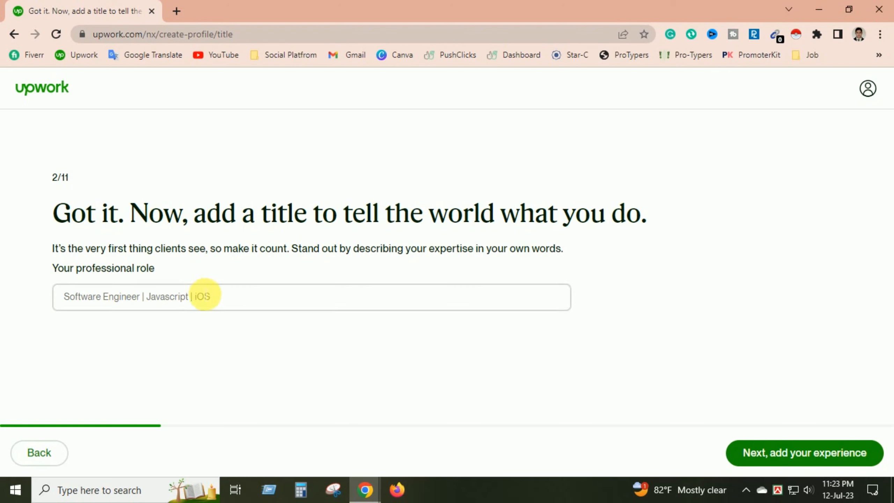
Enter "Data Entry, Web Research, Lead Generation" as the professional role and proceed to the work experience page
click(205, 298)
right_click(144, 299)
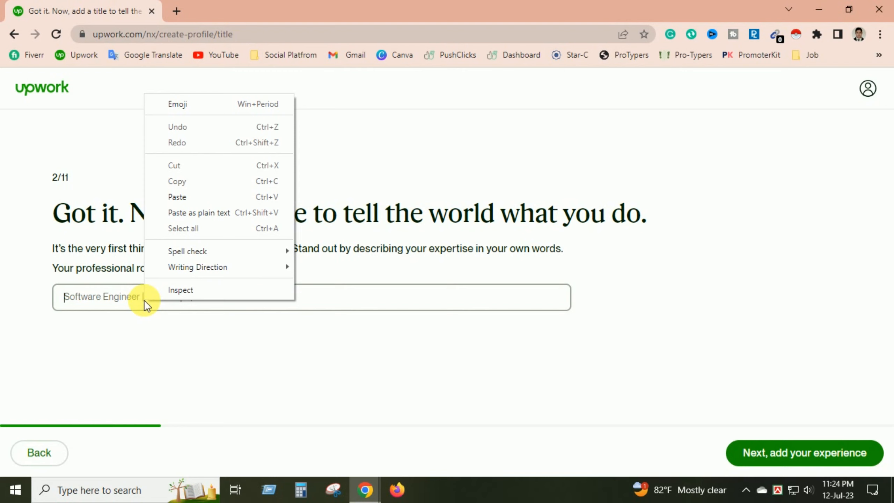
click(190, 196)
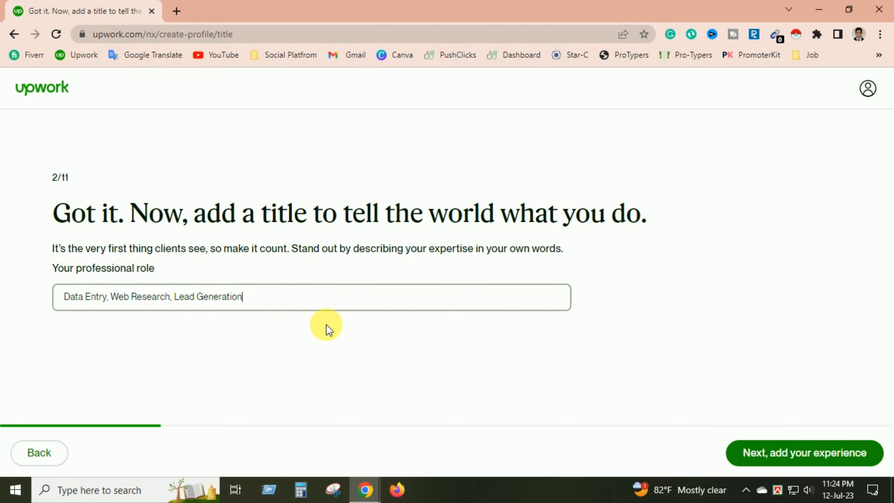
click(785, 458)
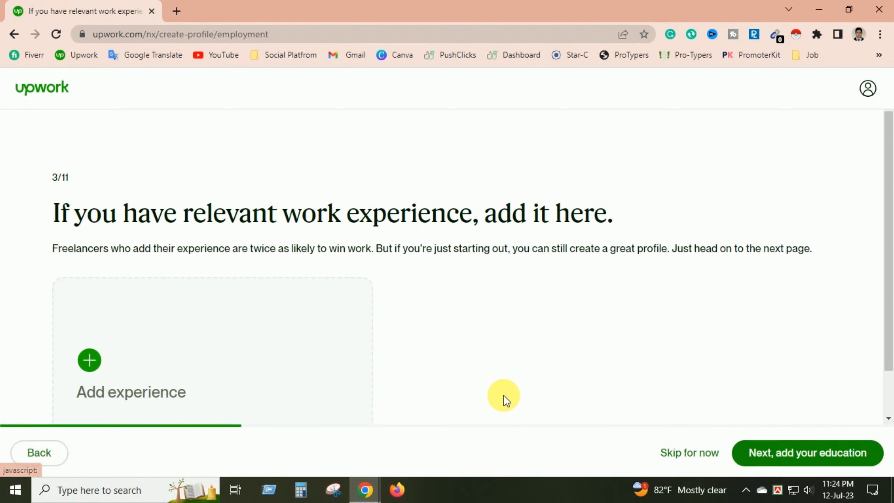
Start a new work experience entry and set its title to "Data Entry Operator"
scroll(464, 332, down, 2)
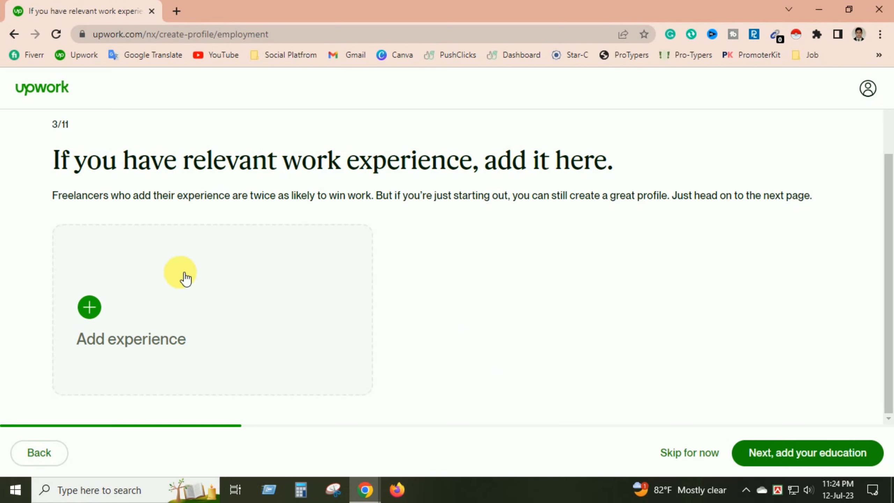
click(92, 309)
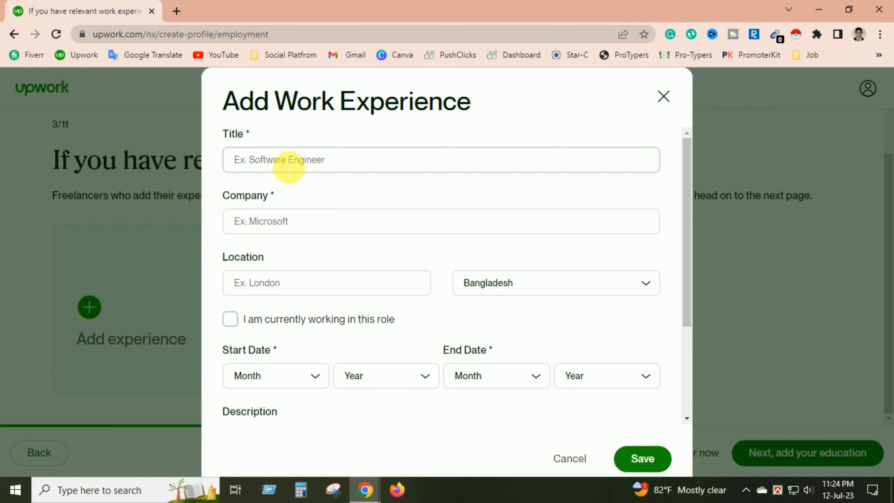
click(288, 167)
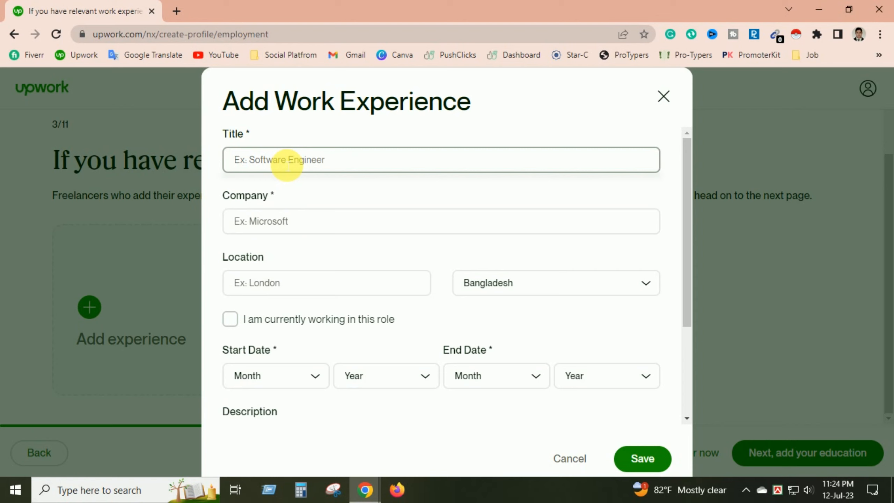
text(Data)
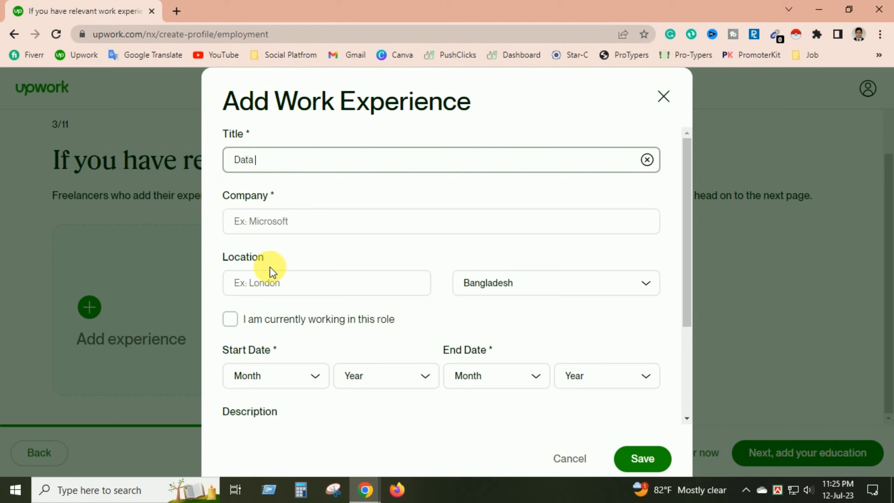
text( Entry Operator)
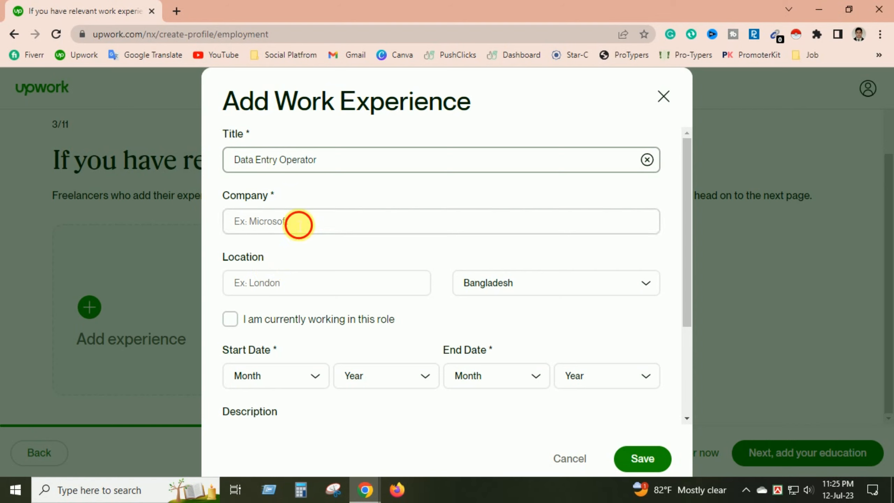
Enter "Zaber & Zubair Fabrics Ltd." as the company of the work experience entry
click(299, 224)
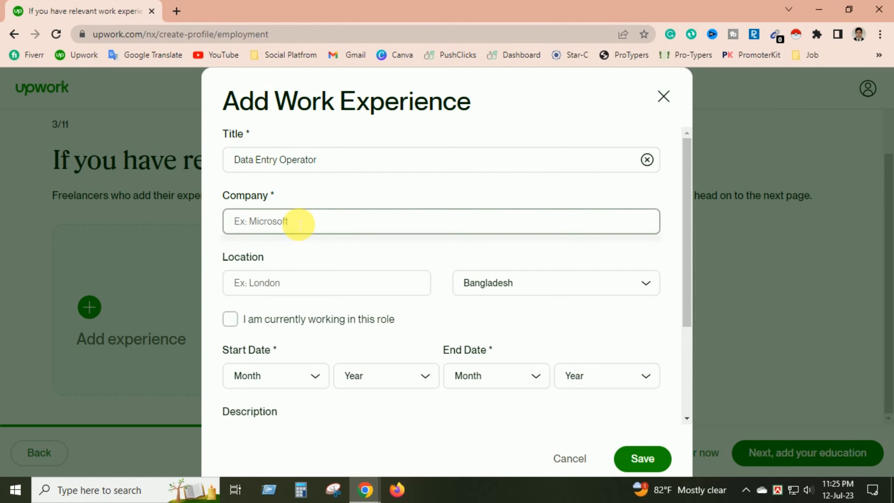
text(Zaber )
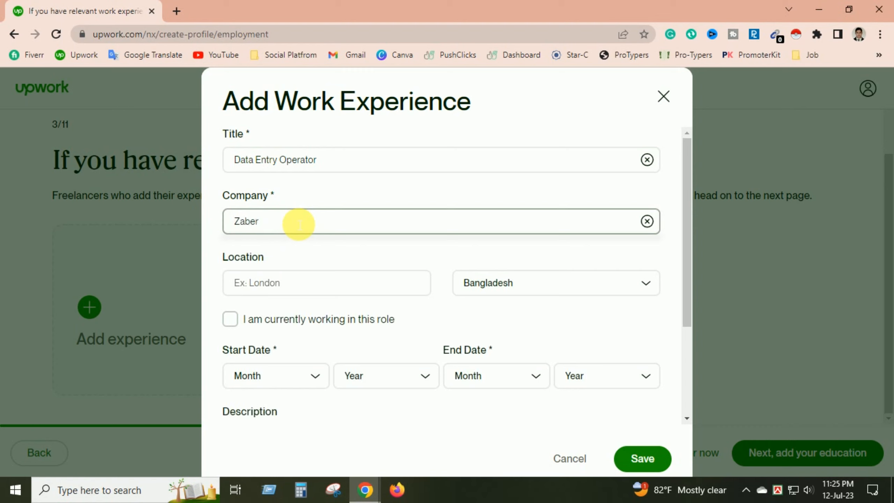
text(& Zubair)
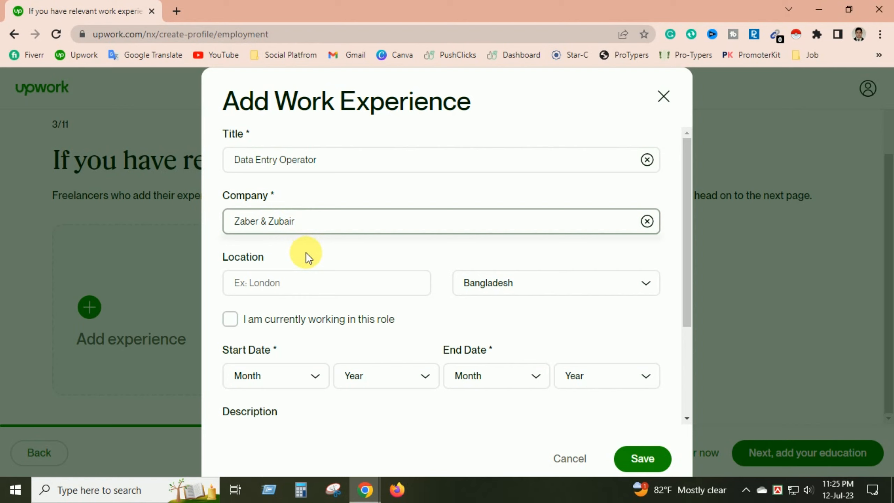
text( Fabrics BD Ltd.)
click(347, 223)
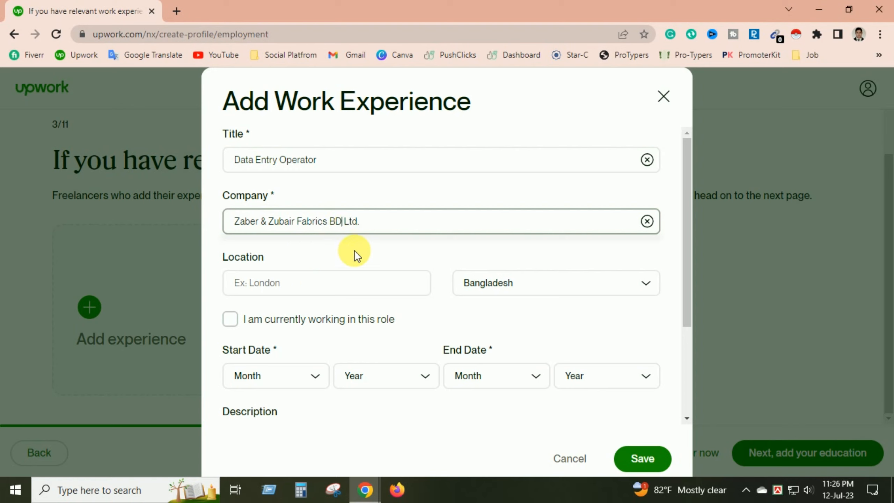
key(BackSpace)
key(BackSpace)
key(BackSpace)
Set the job's location to the city "Gazipur", keeping Bangladesh as the country
click(341, 291)
text(Ga)
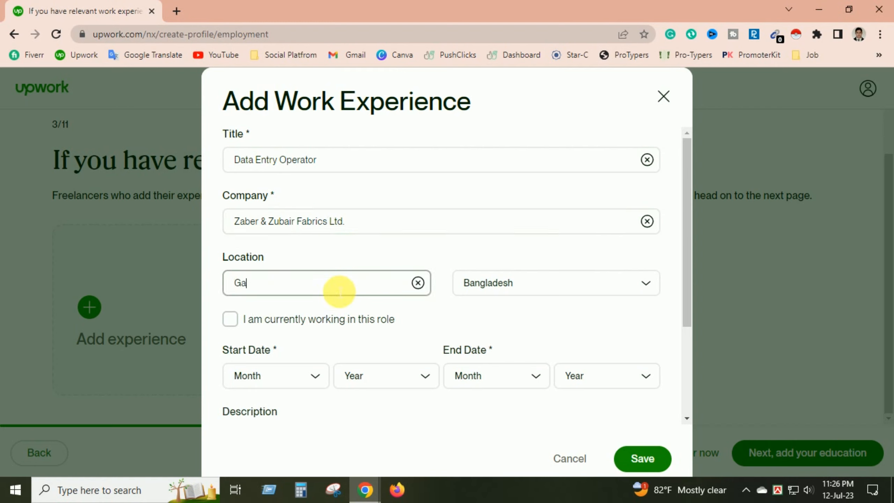
text(zipur)
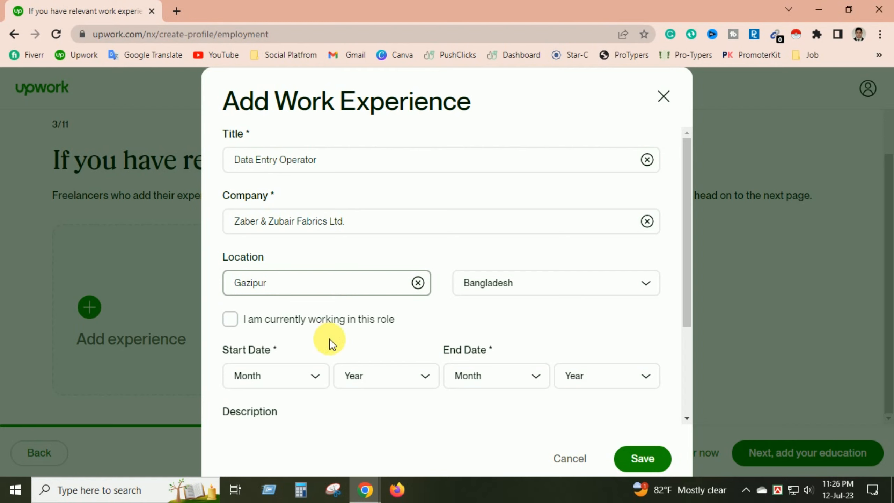
click(352, 342)
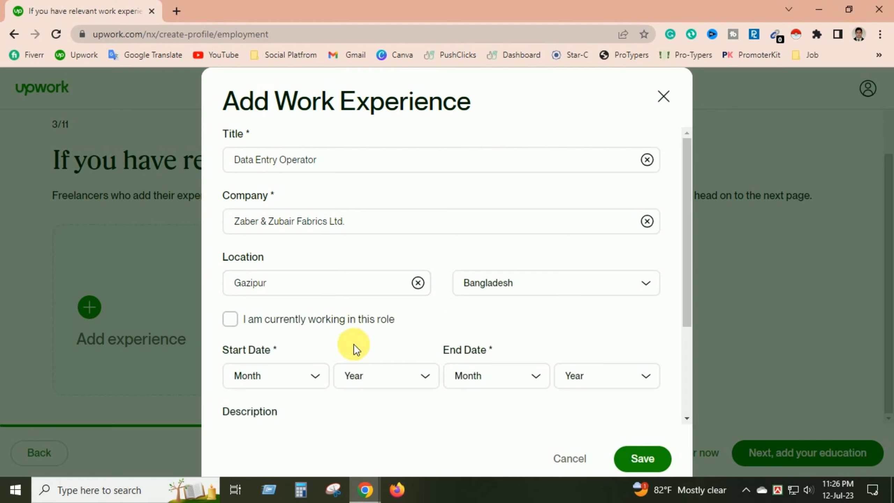
Set the start date of the work experience to November 2019
click(306, 383)
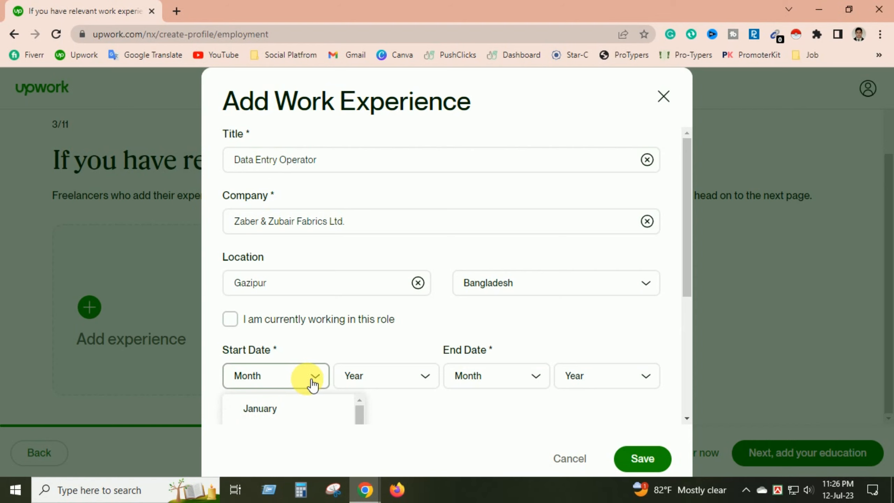
scroll(316, 408, down, 5)
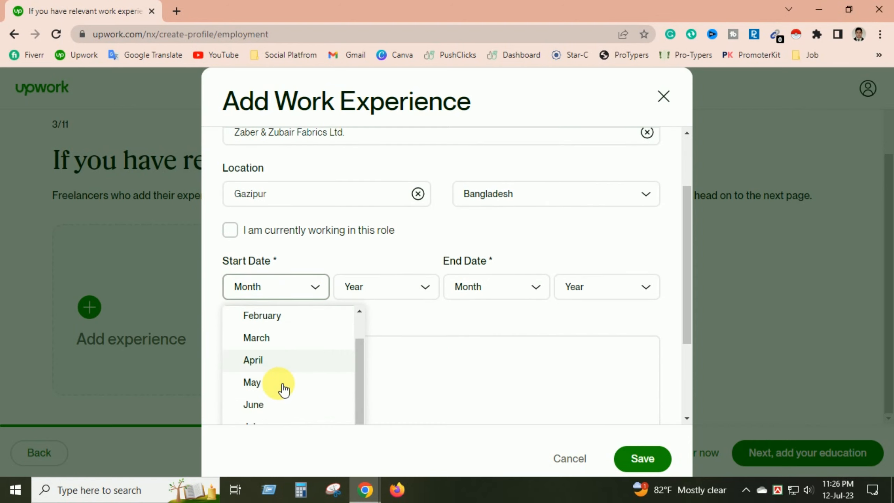
click(282, 409)
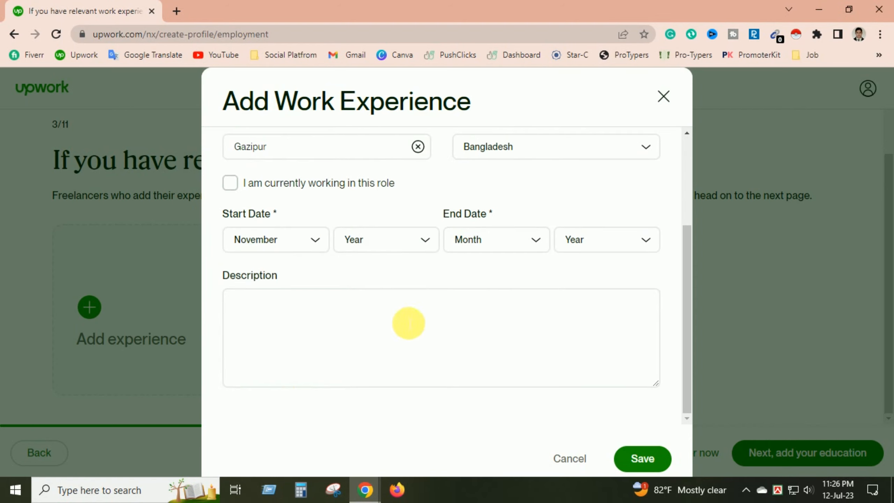
click(379, 246)
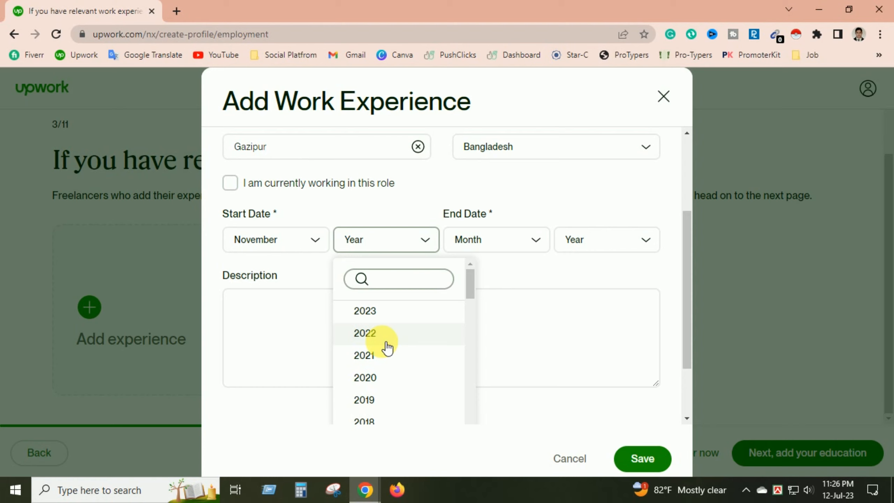
click(385, 400)
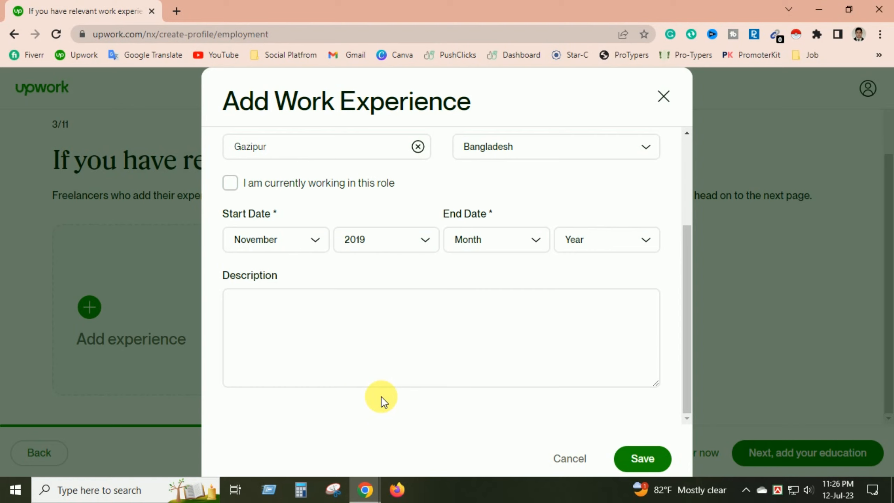
Set the end date of the work experience to June 2023
click(492, 247)
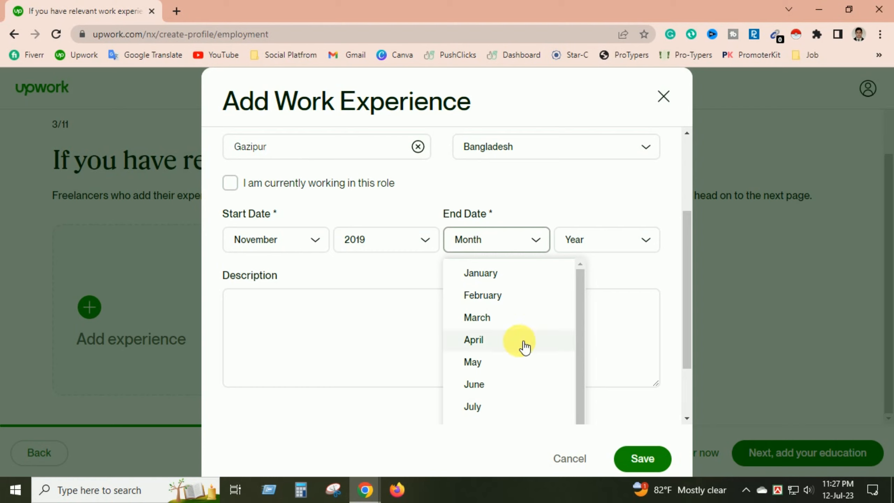
click(495, 393)
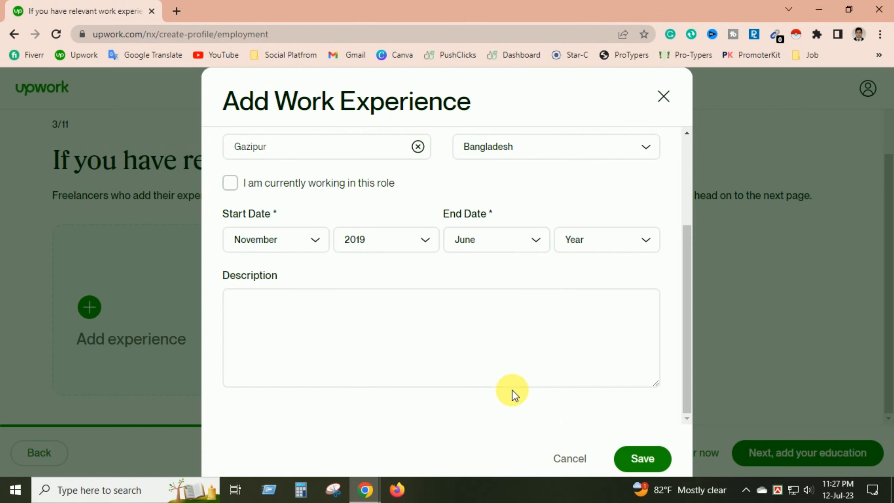
click(613, 248)
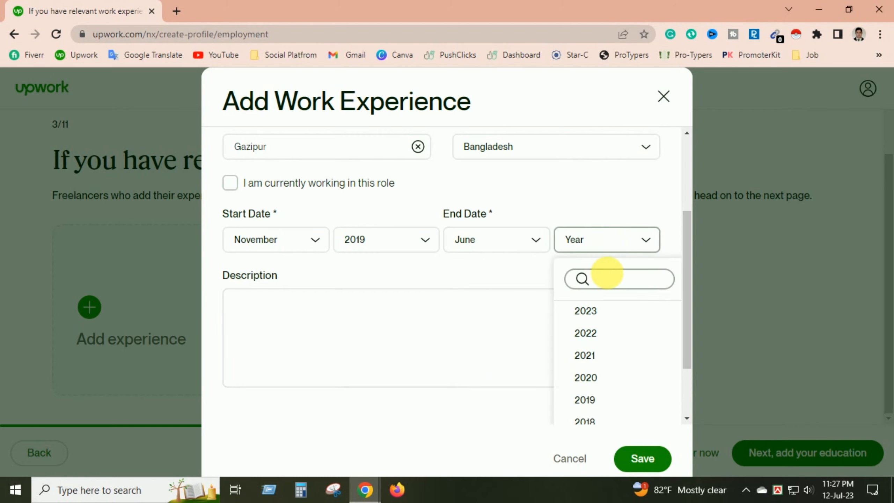
click(602, 311)
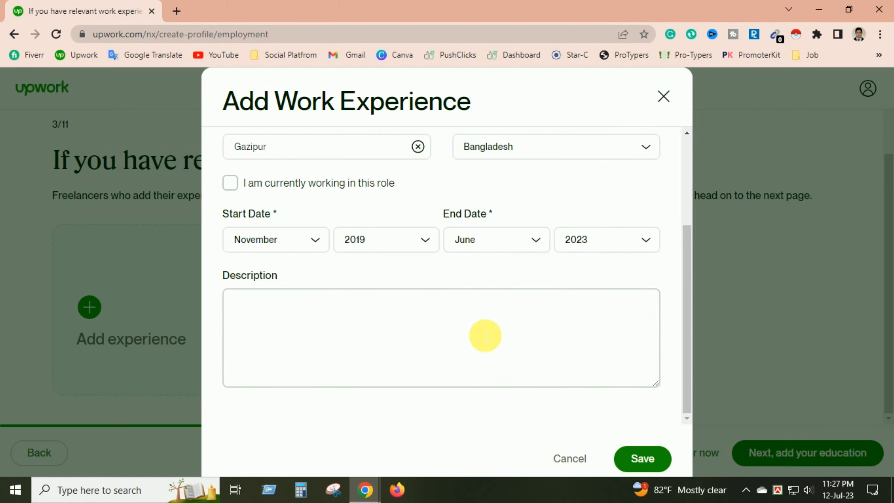
Describe the store department's Excel and ERP data entry duties, change the start year to 2018, and save the work experience
scroll(480, 334, up, 4)
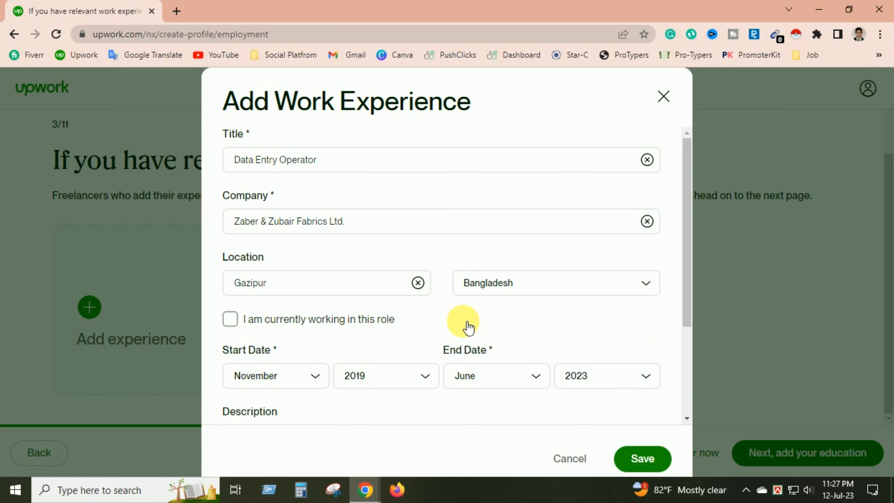
scroll(465, 325, down, 2)
scroll(425, 352, down, 3)
click(388, 326)
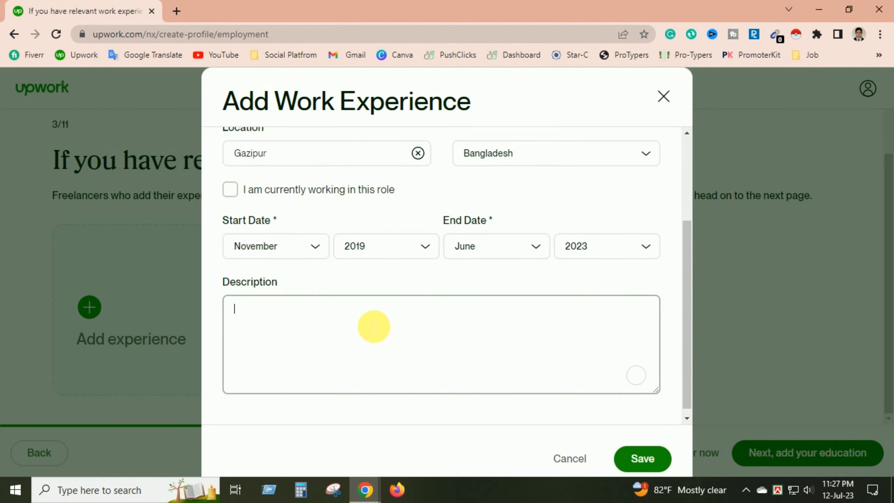
scroll(389, 334, up, 2)
scroll(392, 385, down, 2)
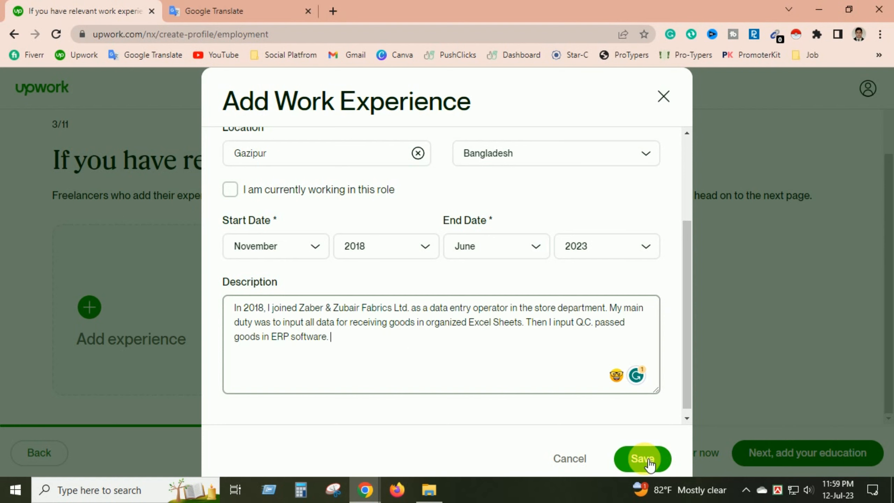
click(642, 459)
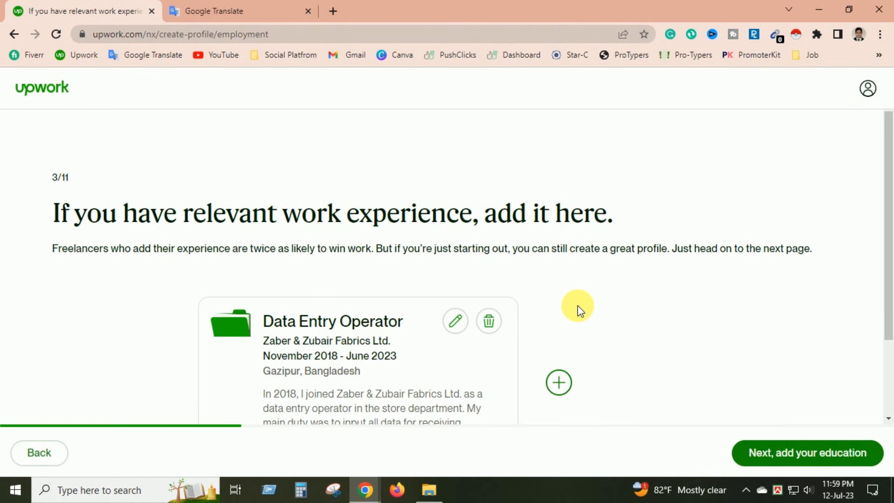
Proceed from the work experience page to the education page and start a new education entry
scroll(578, 310, down, 3)
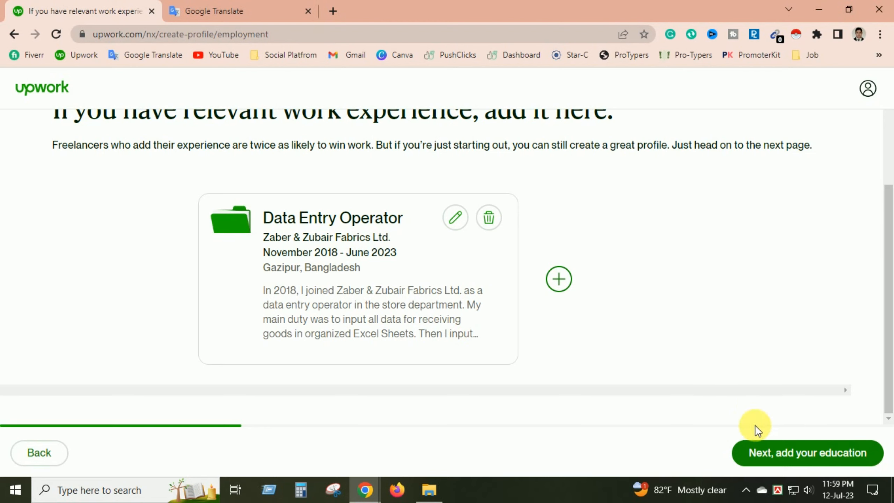
click(559, 279)
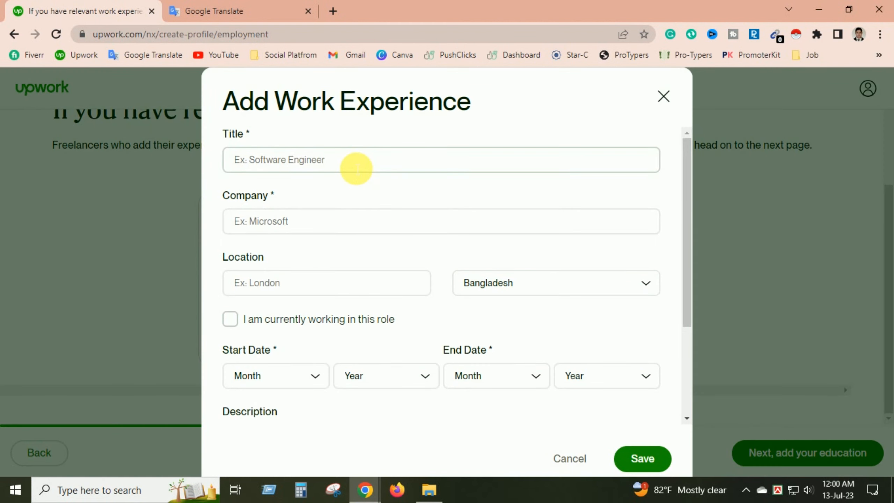
click(663, 96)
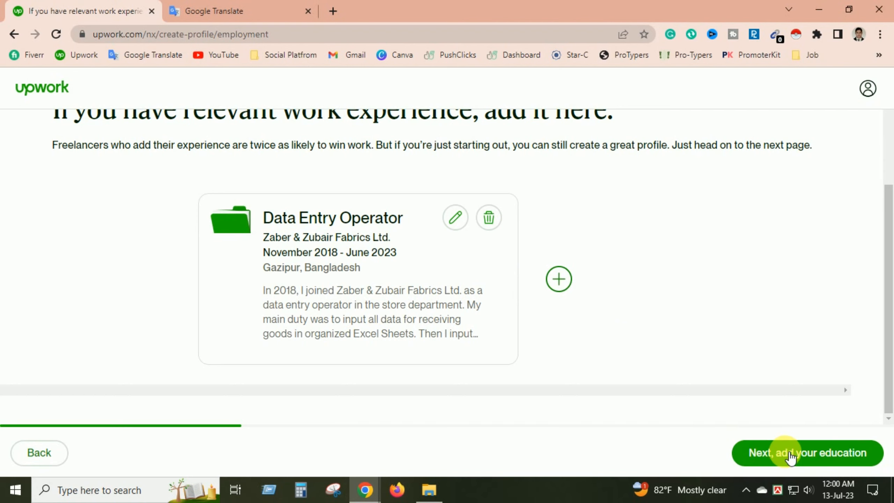
click(829, 454)
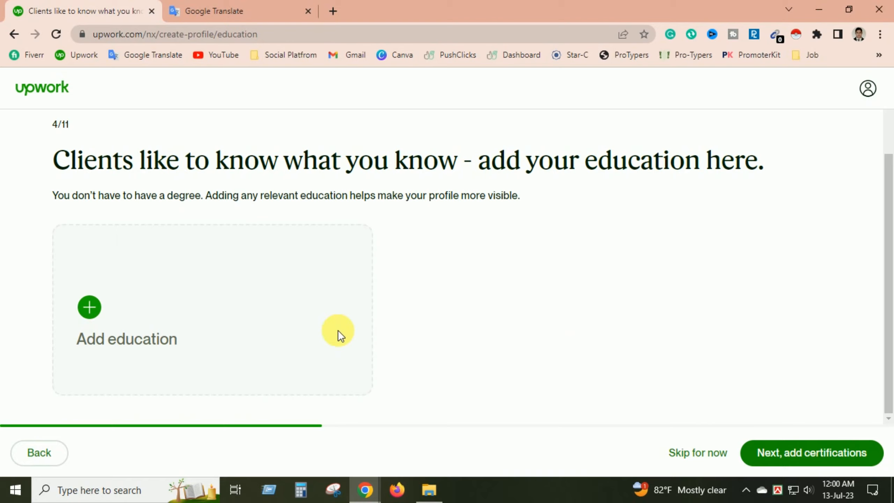
click(88, 306)
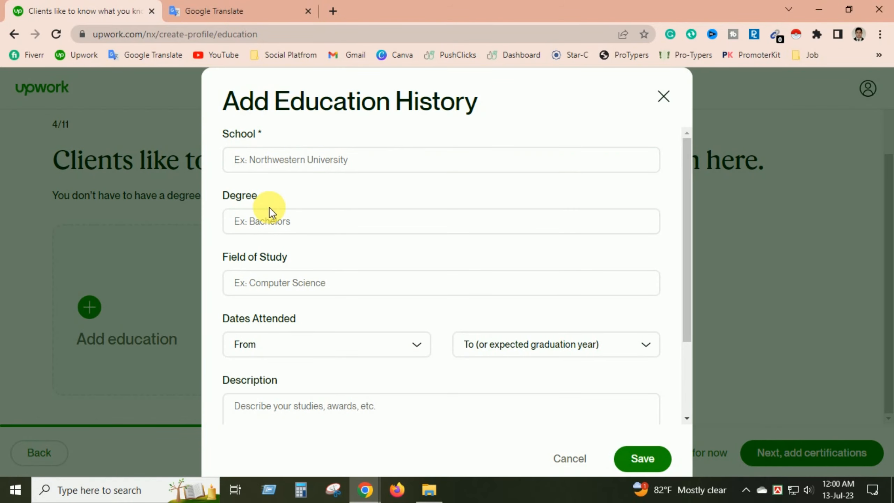
Enter "National University of Bangladesh" as the school, using a custom name instead of one of the suggestions
click(289, 164)
text(National)
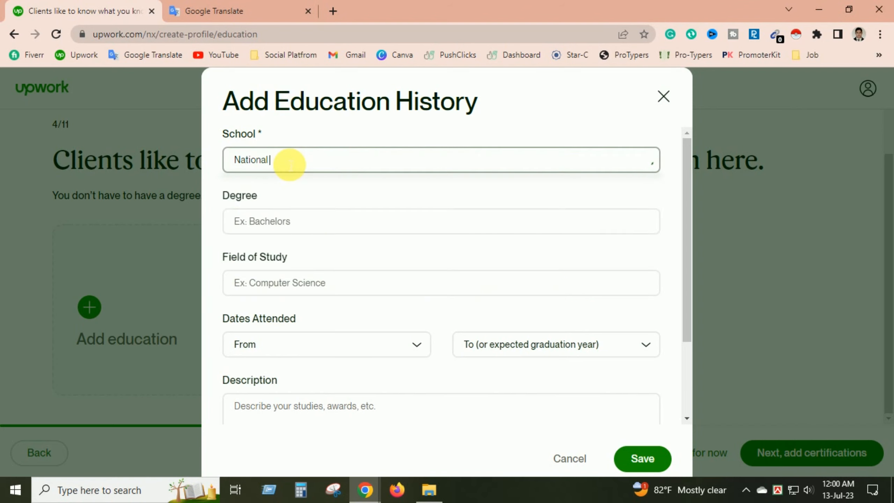
text( U)
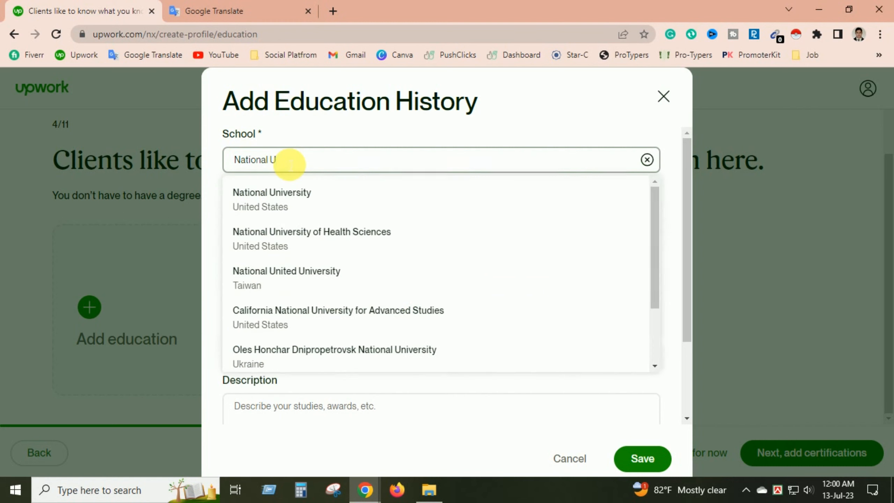
text(niversity)
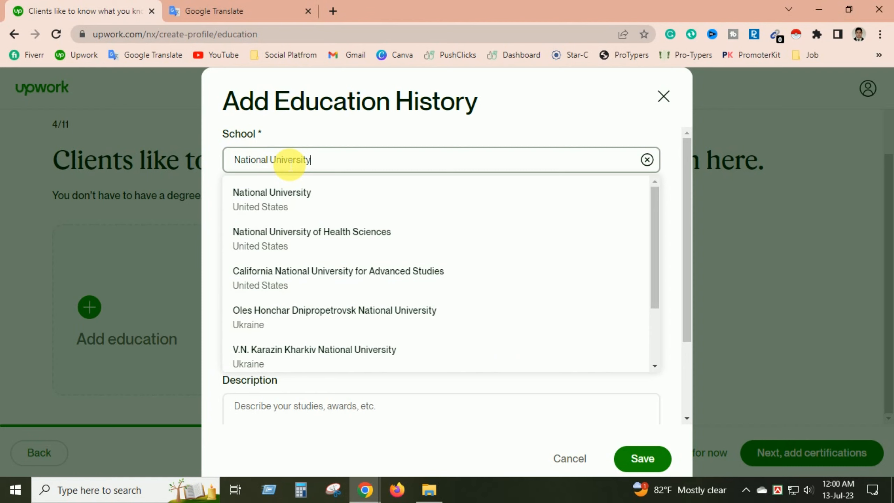
scroll(346, 278, down, 5)
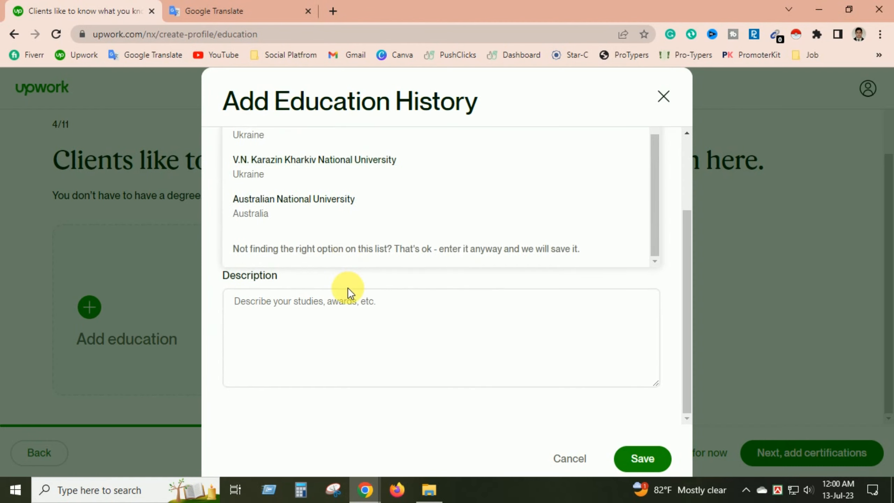
scroll(320, 225, up, 2)
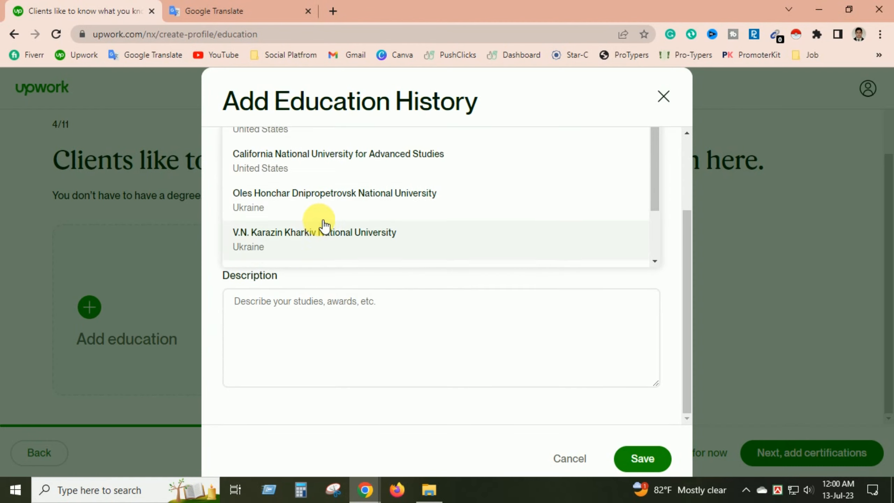
scroll(323, 225, up, 4)
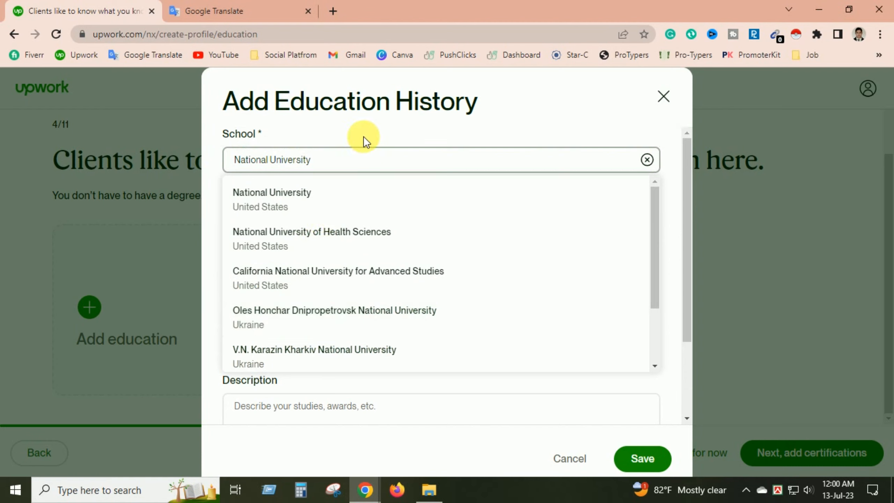
text(of)
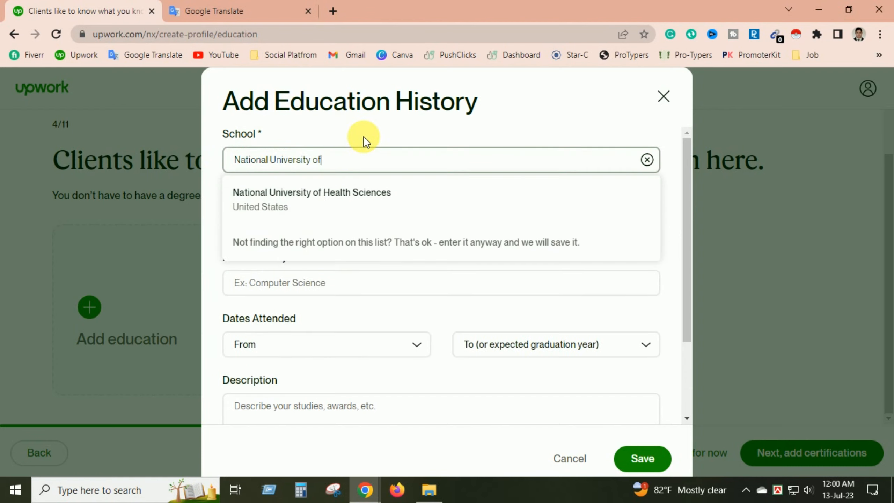
text( Ban)
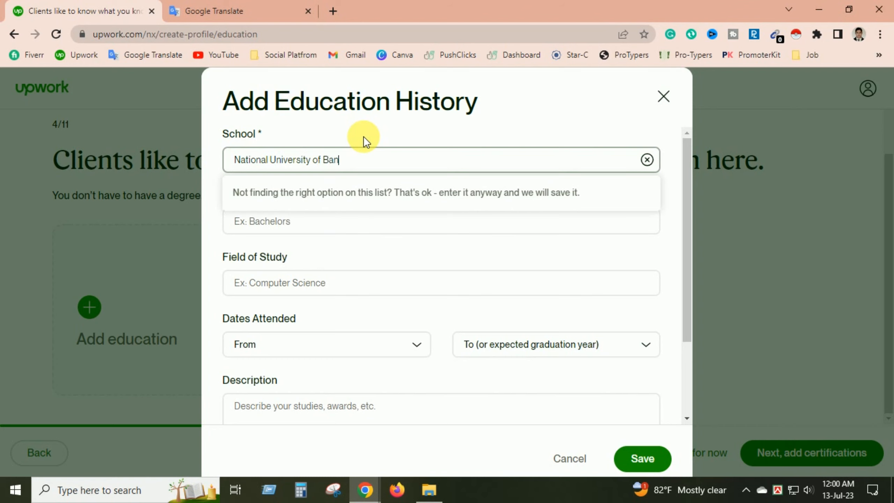
text(glad)
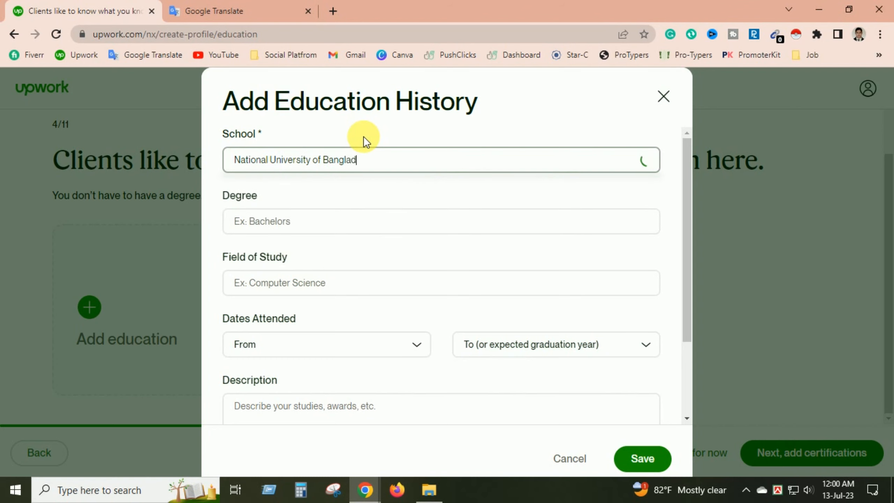
text(esh)
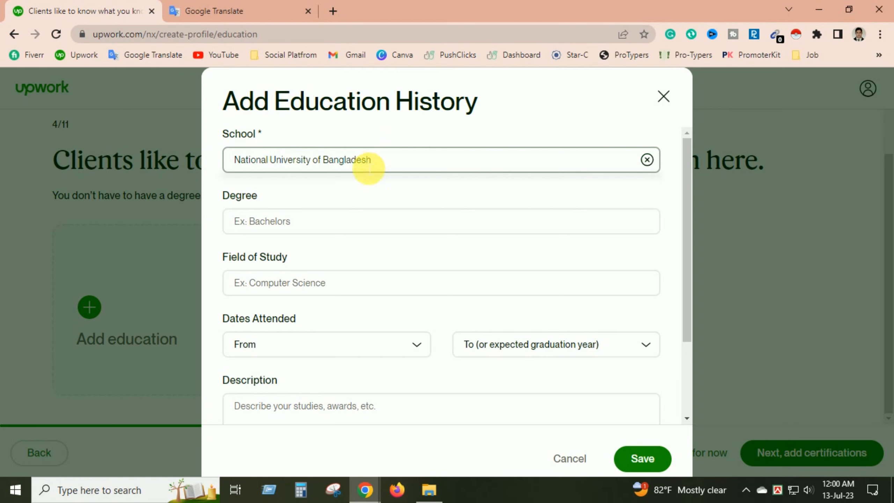
Set the degree of the education entry to the suggested "Master of Arts (MA)"
click(319, 231)
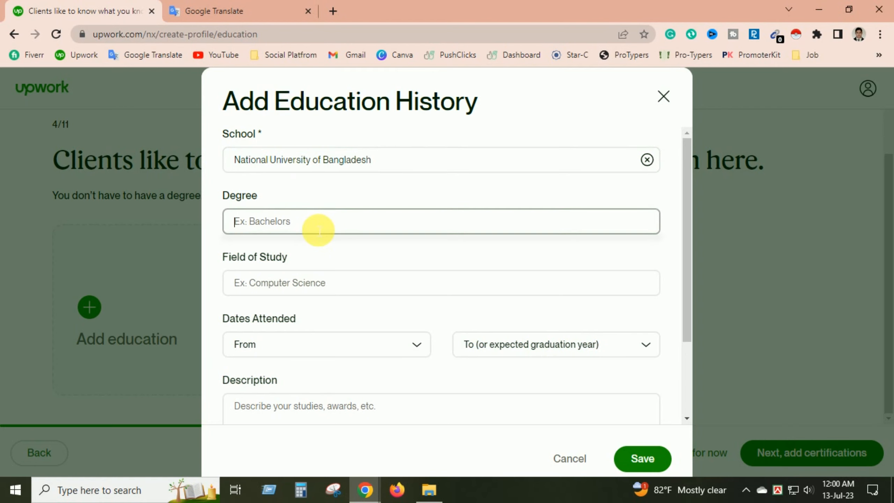
text(Mast)
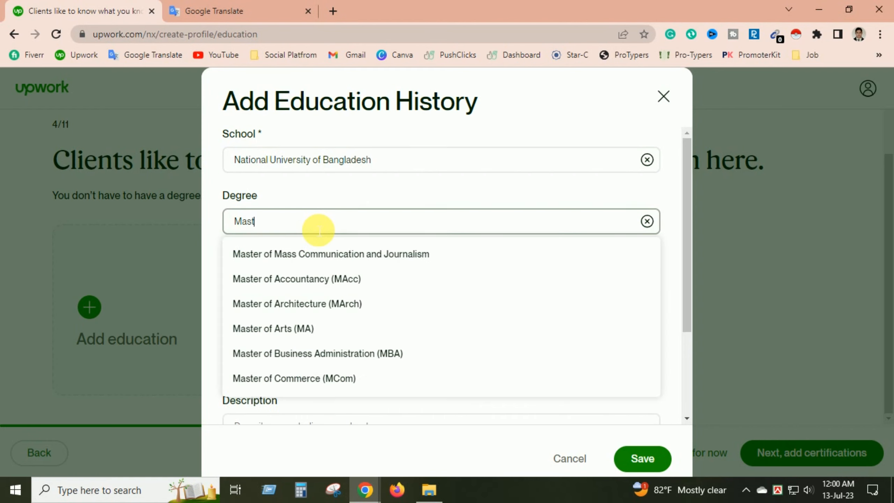
text(ers)
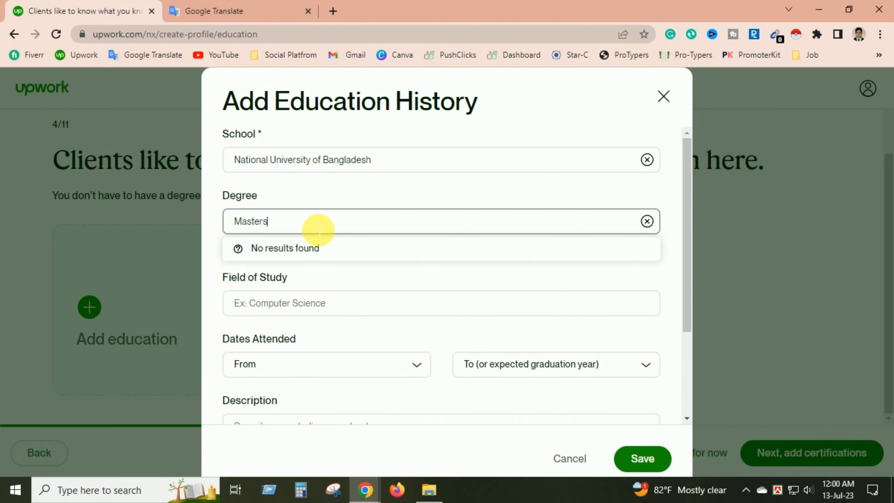
key(BackSpace)
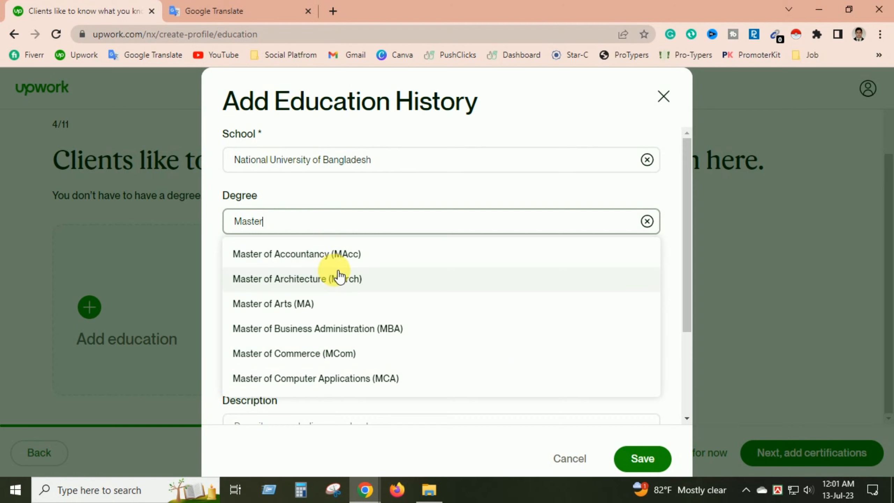
scroll(334, 316, down, 2)
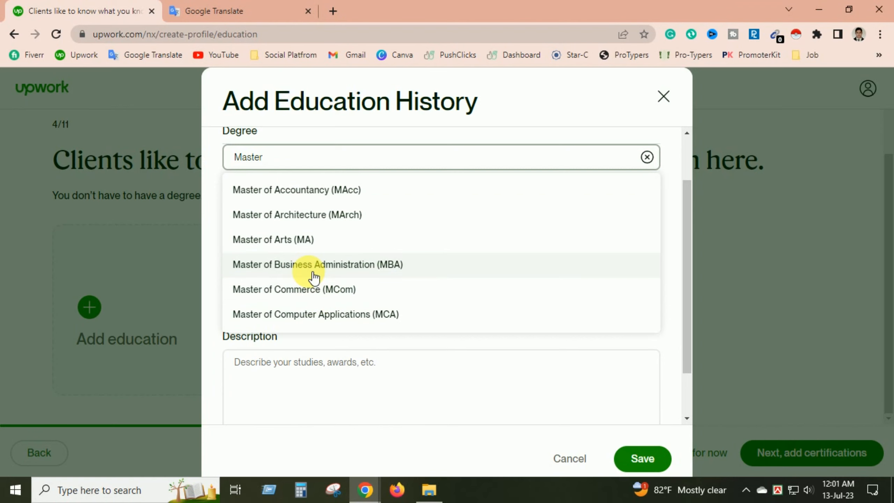
click(285, 241)
scroll(354, 286, up, 1)
scroll(354, 286, up, 1)
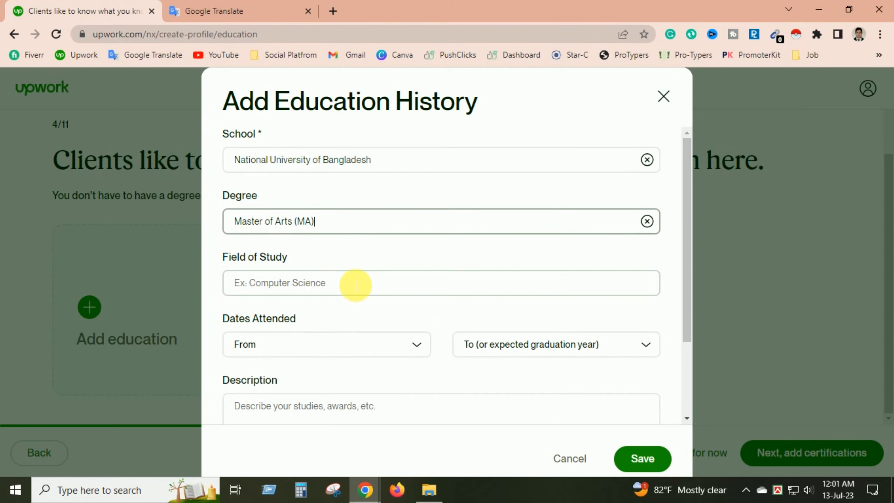
Enter "Political Science" as the field of study in the education entry
click(355, 284)
text(Poli)
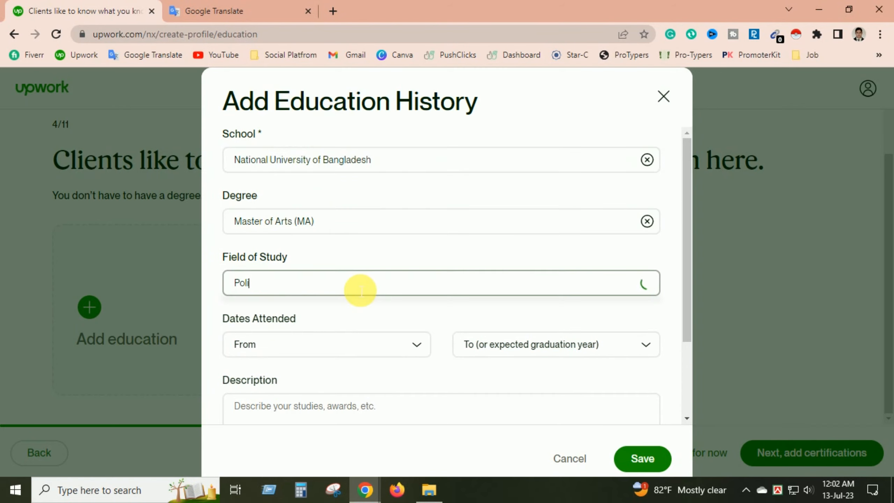
text(tical S)
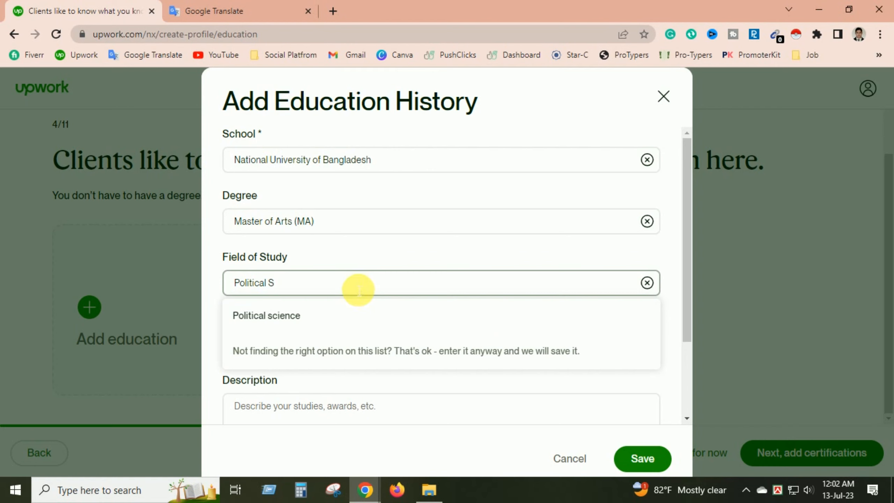
text(cience)
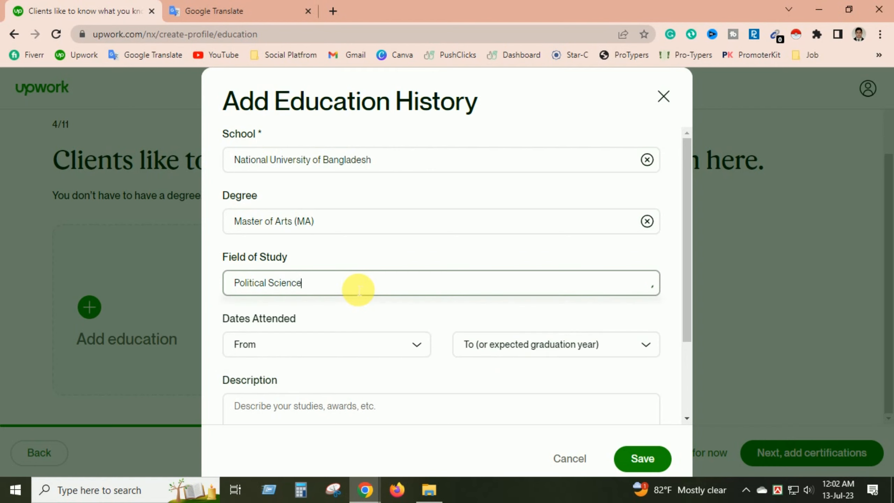
click(375, 262)
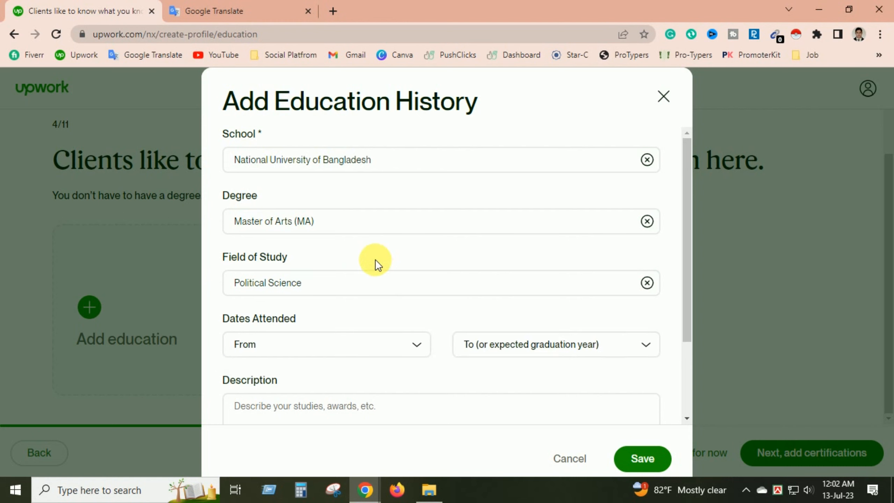
Set the start year of the dates attended to 2016
scroll(422, 292, down, 2)
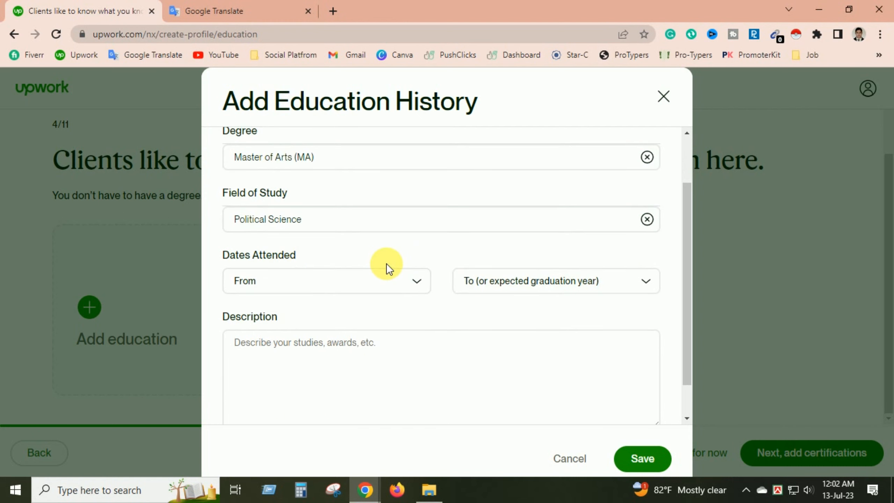
scroll(408, 267, up, 2)
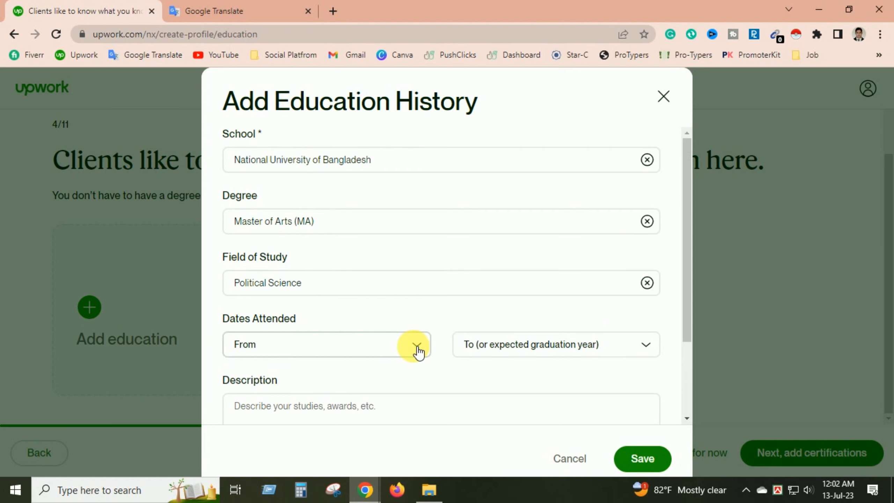
scroll(416, 315, down, 2)
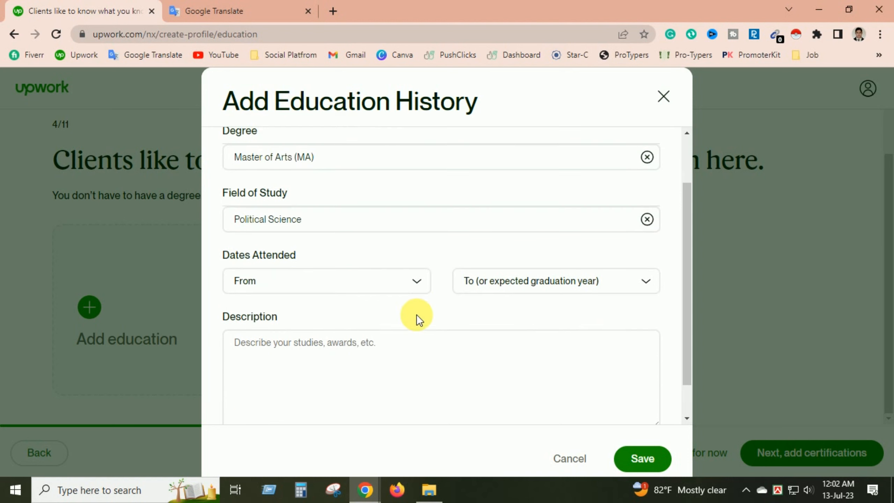
click(431, 291)
scroll(299, 389, down, 3)
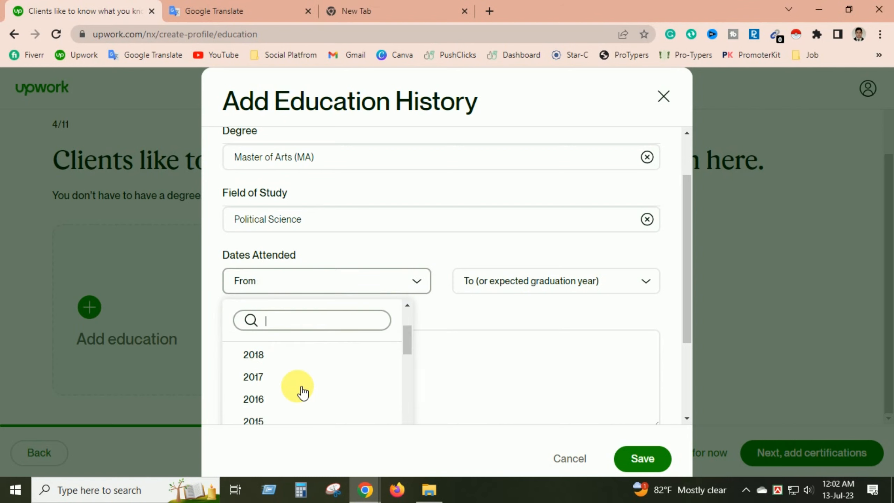
click(293, 396)
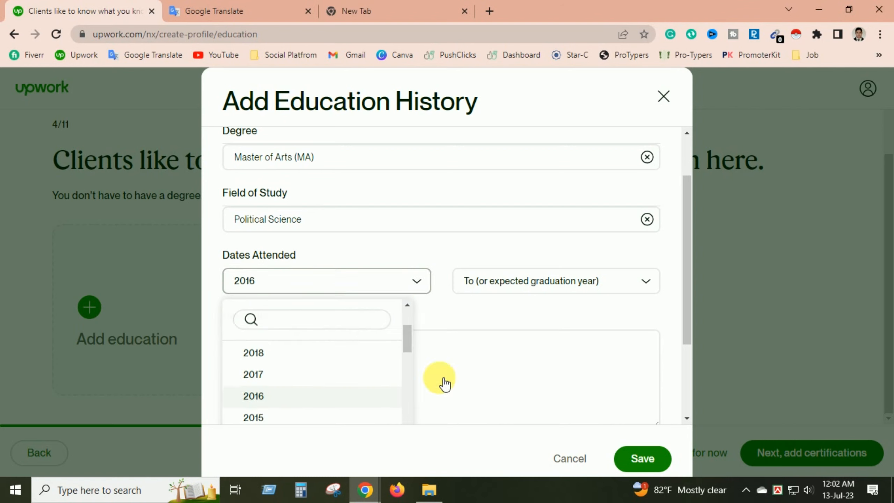
Set the end or graduation year of the dates attended to 2017
click(581, 284)
scroll(545, 385, down, 4)
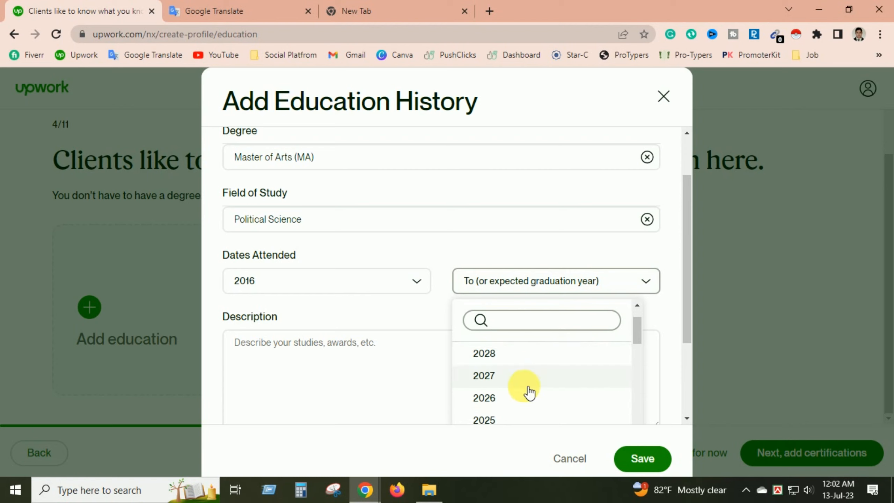
scroll(521, 405, up, 4)
scroll(529, 386, down, 10)
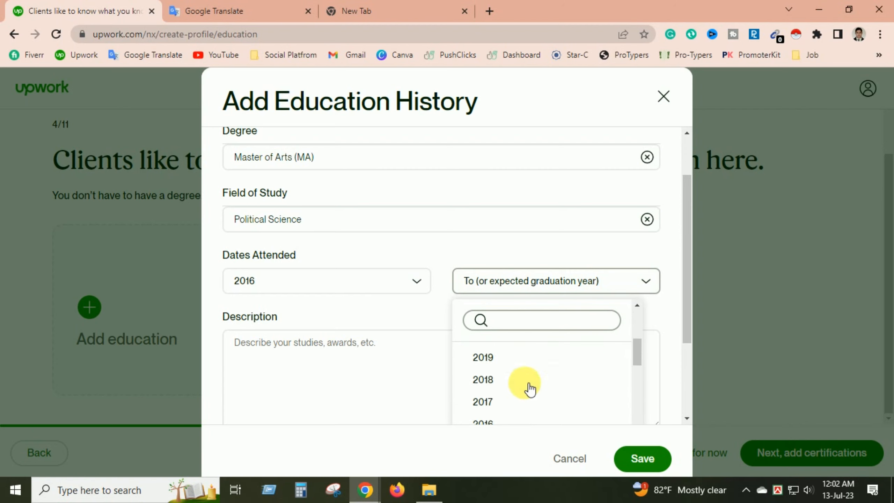
scroll(526, 384, up, 4)
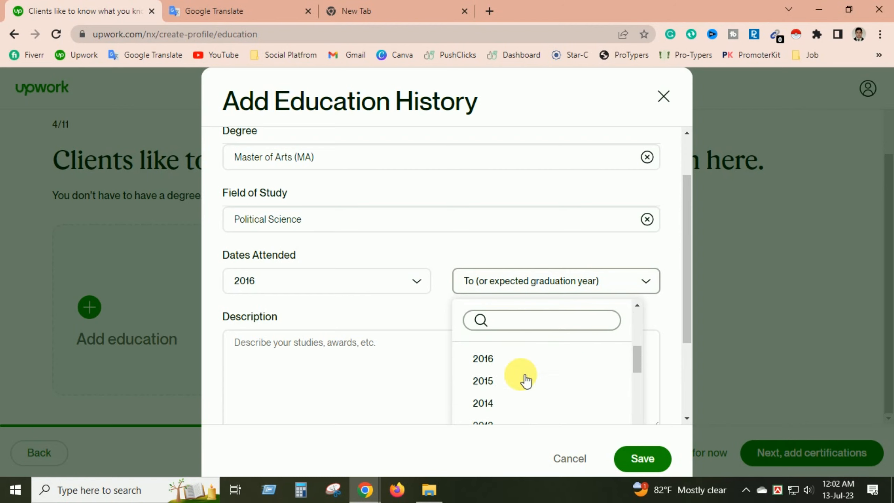
scroll(520, 376, up, 1)
click(515, 399)
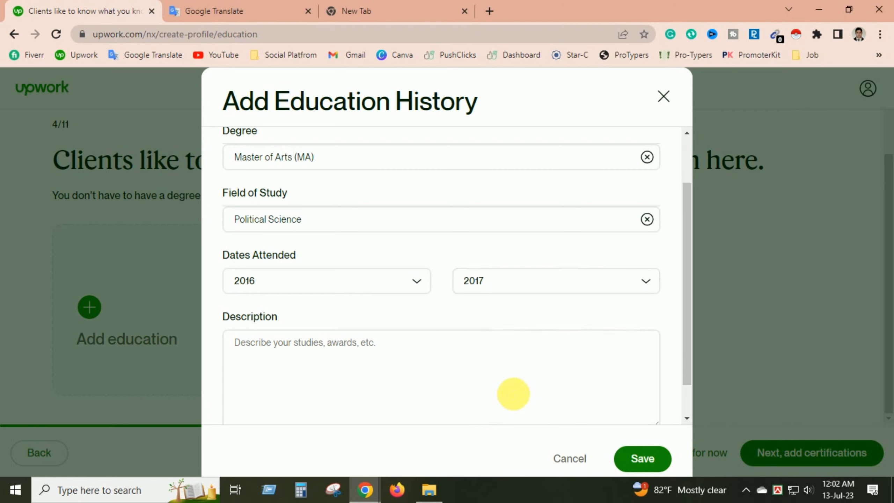
Enter the description "I completed my Masters's degree in Political Science at the National University of Bangladesh.", save the entry, and continue to certifications
click(473, 339)
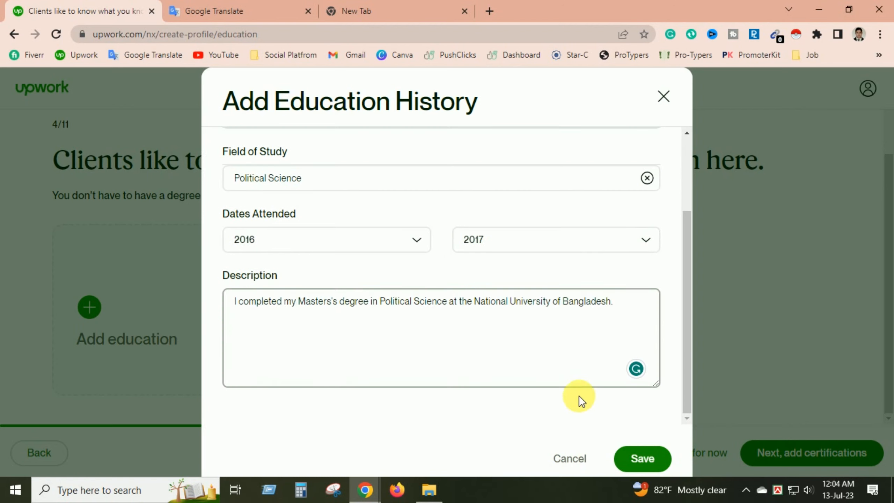
scroll(578, 399, up, 3)
scroll(544, 343, down, 2)
click(651, 454)
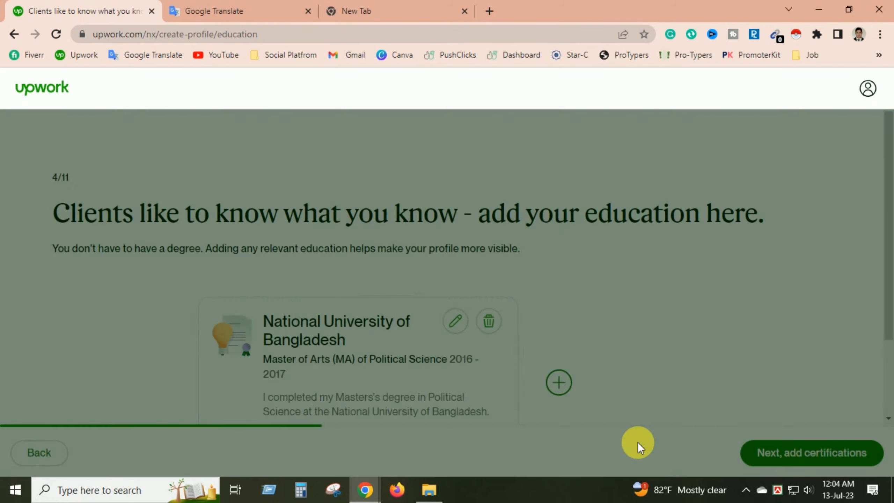
scroll(608, 413, down, 3)
click(782, 451)
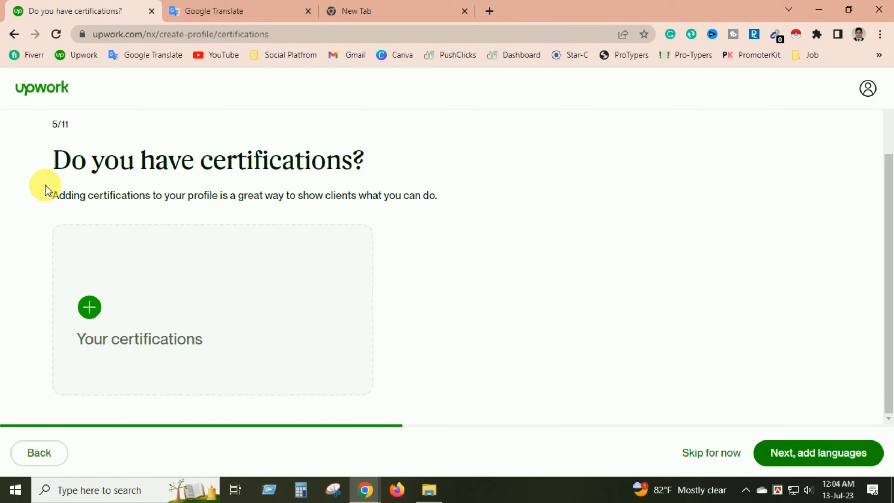
click(92, 312)
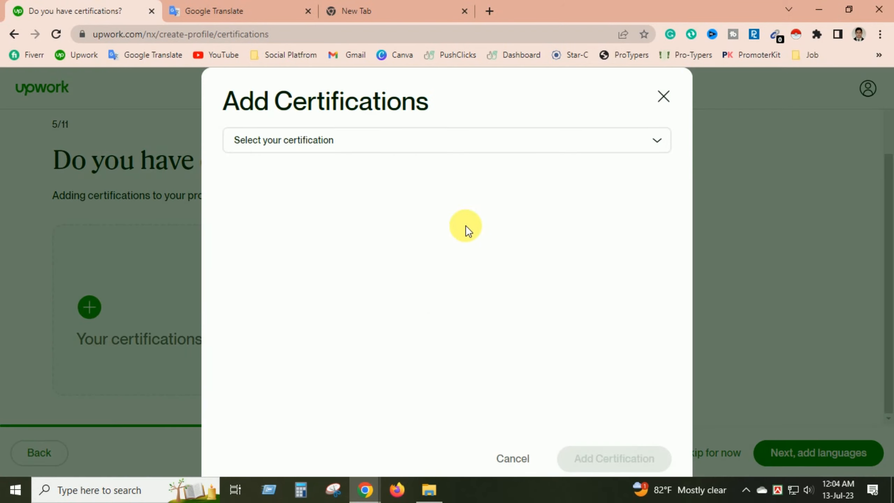
click(339, 146)
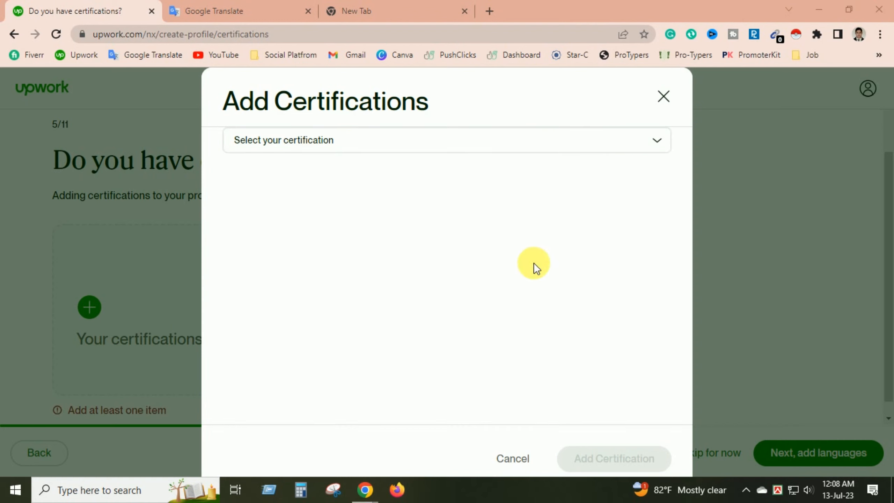
click(663, 96)
Skip the certifications page and set the English proficiency to Conversational
scroll(598, 398, down, 1)
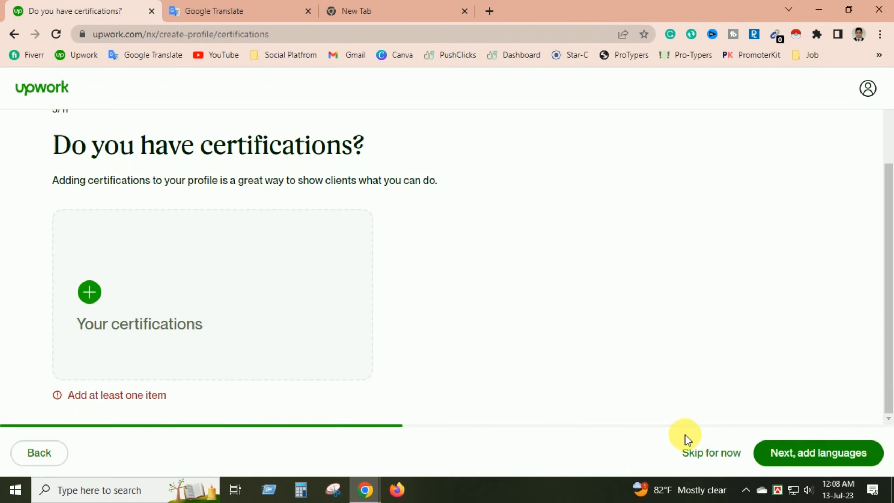
click(702, 461)
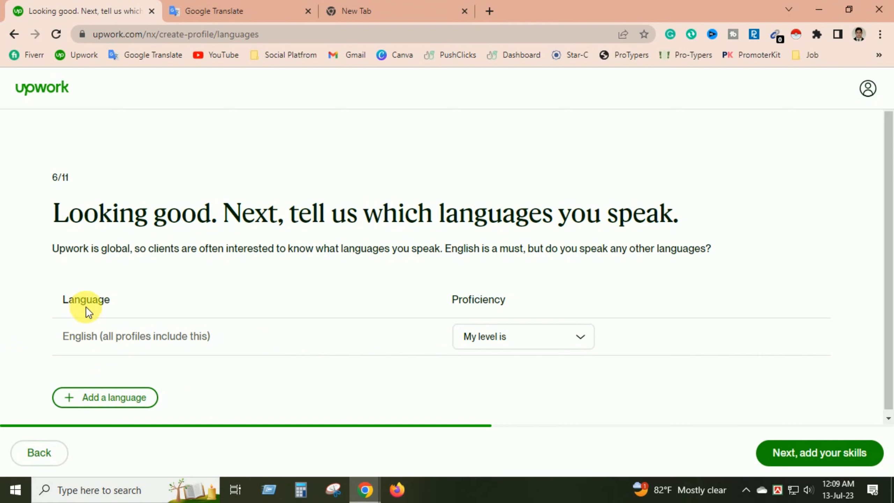
click(499, 340)
scroll(525, 383, down, 1)
scroll(526, 396, down, 2)
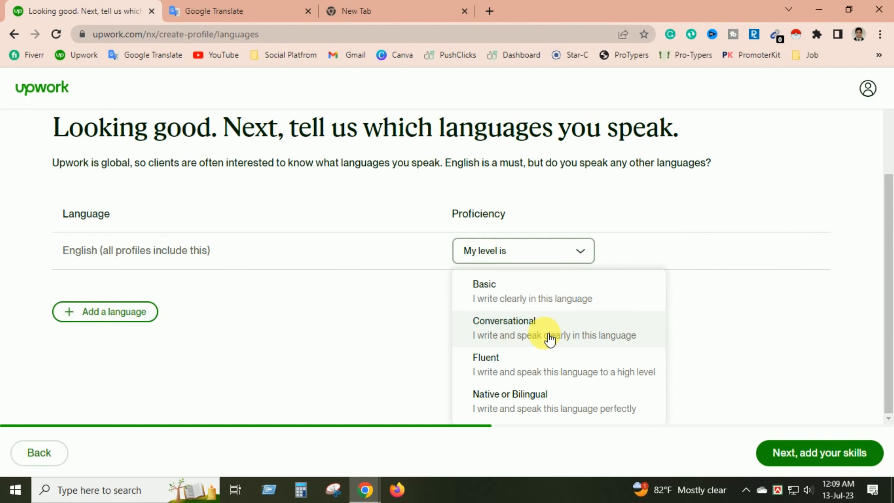
click(608, 340)
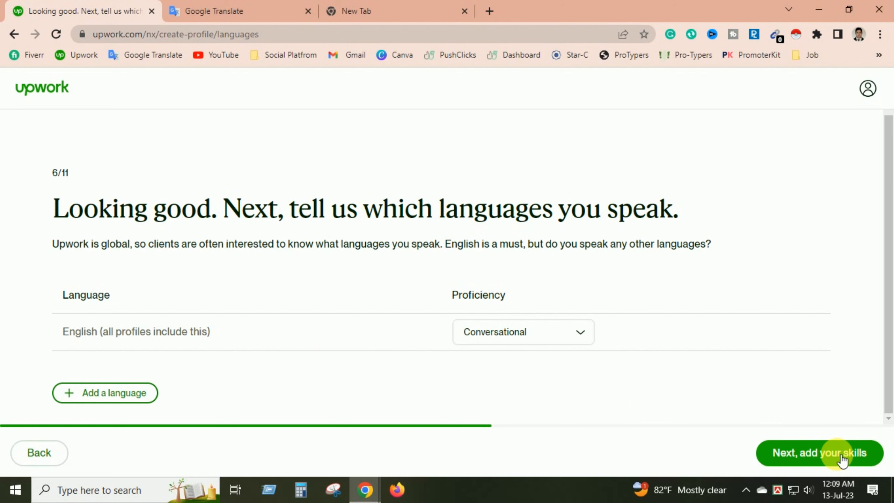
Proceed to the skills page and add the suggested skills Data Entry, Online Research, Lead Generation, and Social Media Lead Generation
click(826, 458)
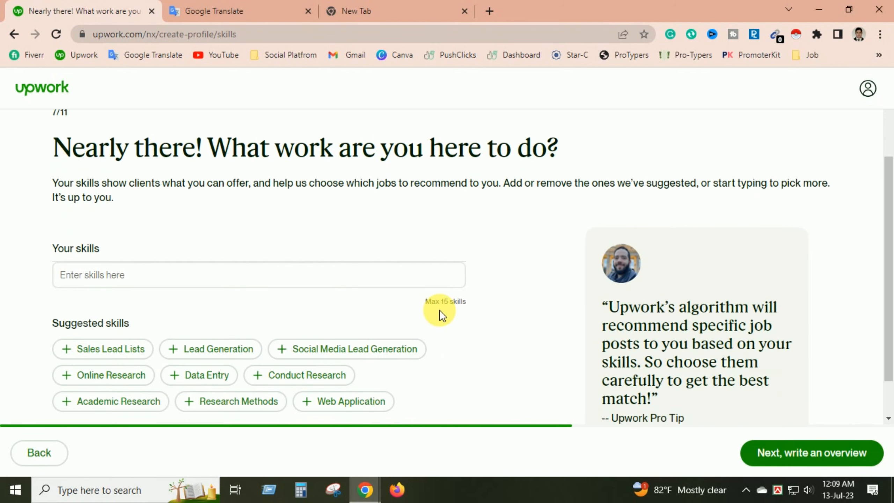
scroll(343, 271, down, 1)
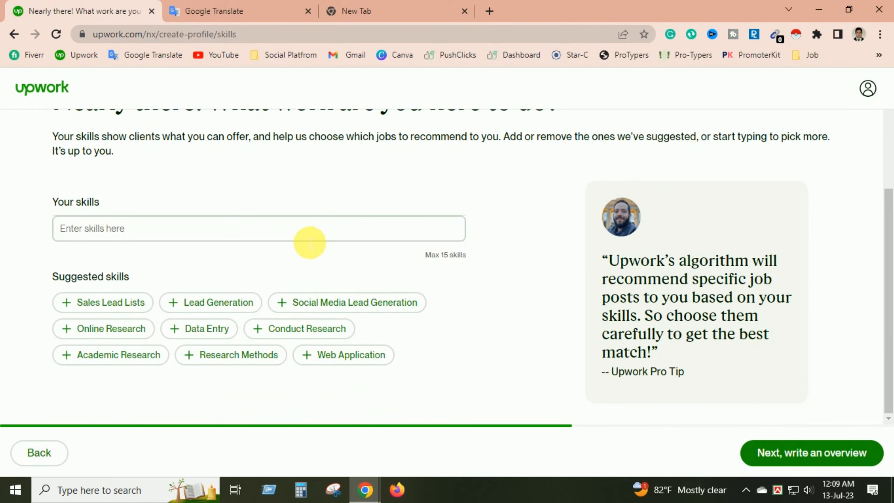
click(176, 330)
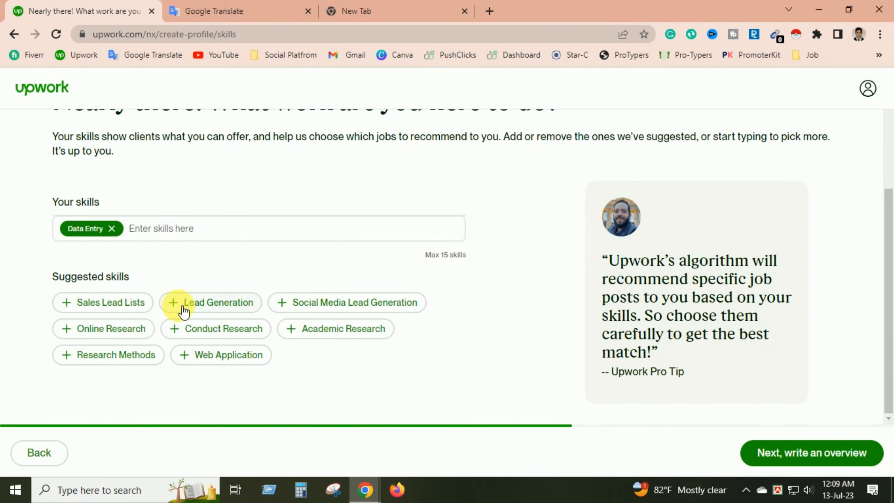
click(110, 328)
click(212, 302)
click(352, 302)
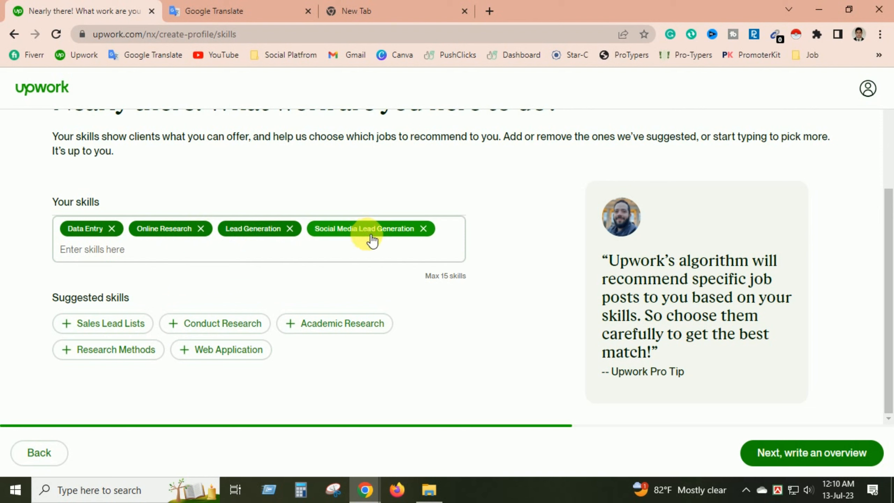
Add LinkedIn and Typing to the skills list and look up a further skill starting with "Handwri"
click(334, 252)
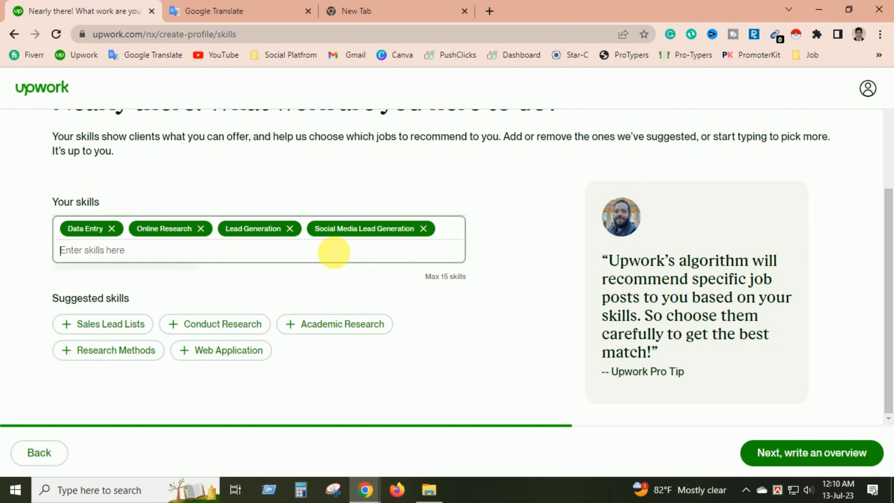
text(Li)
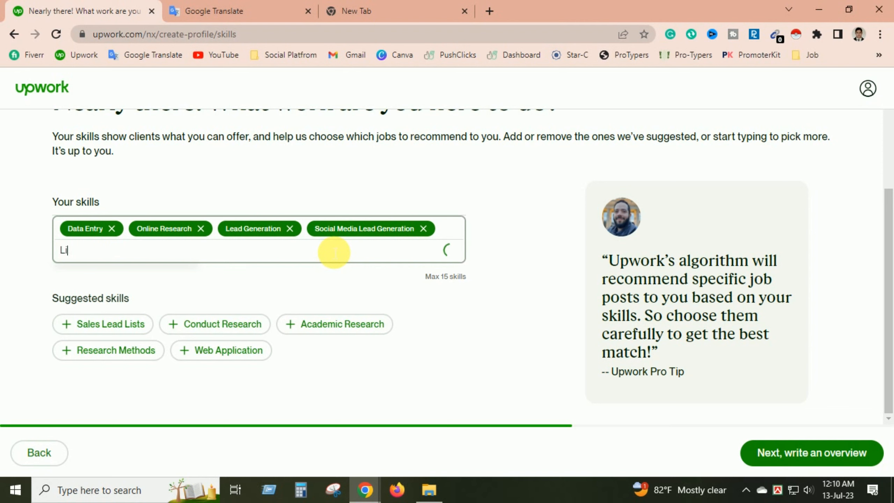
text(nke)
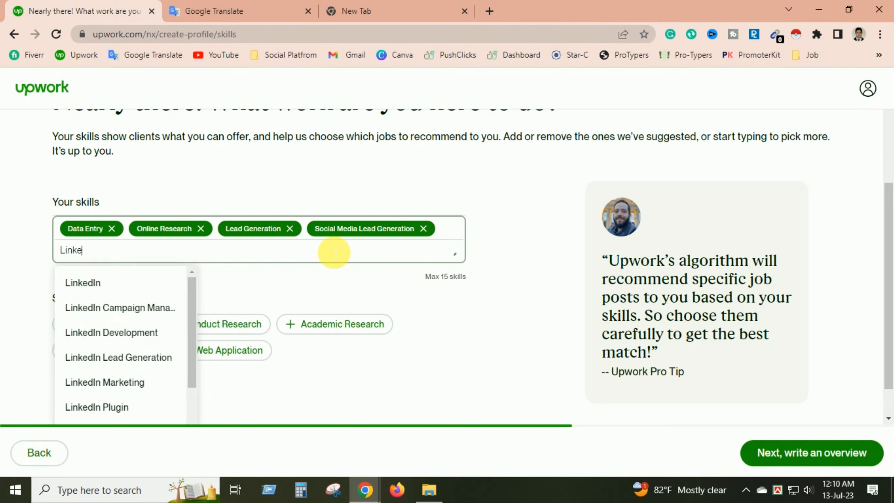
click(120, 281)
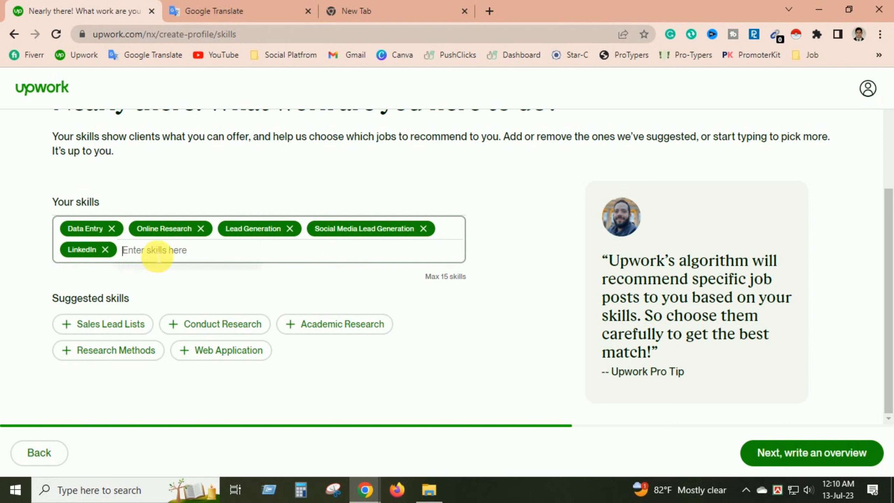
text(ty)
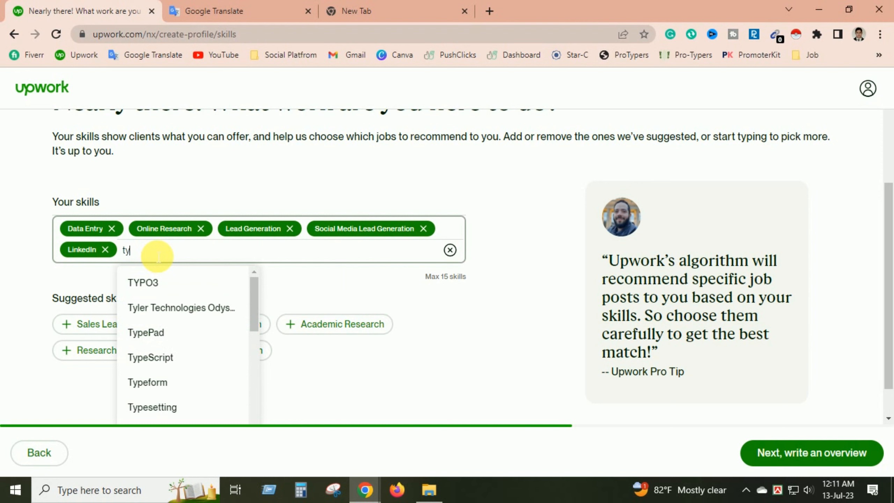
text(pin)
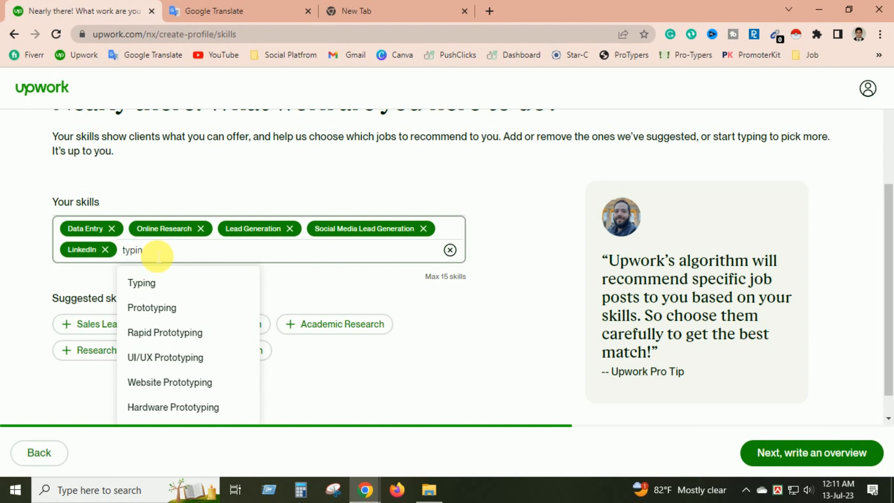
click(159, 285)
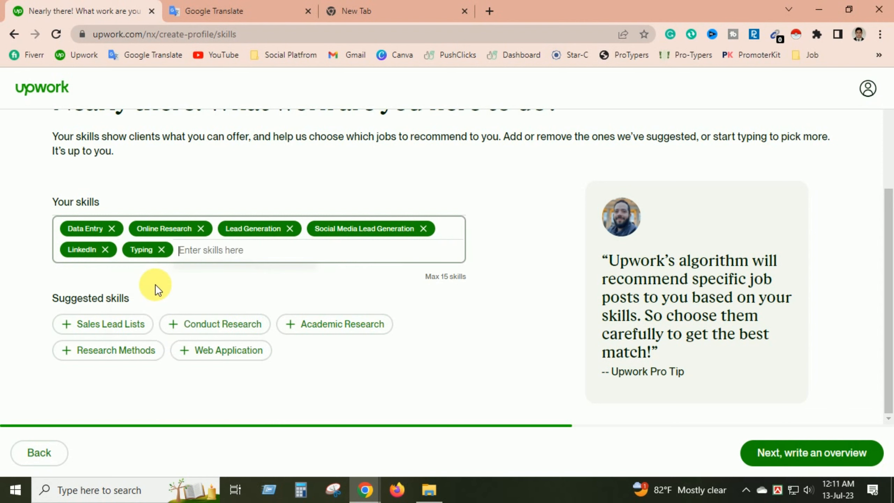
text(Handwri)
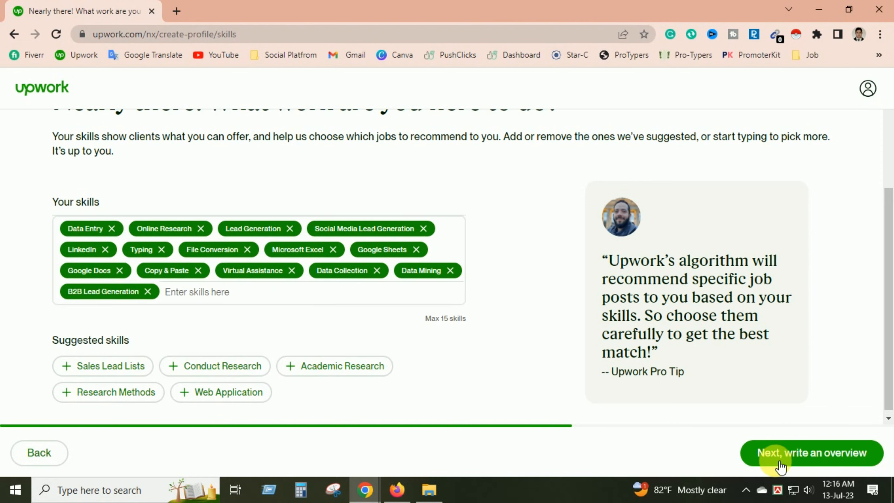
Continue to the overview page and paste the prepared bio into the overview
click(770, 453)
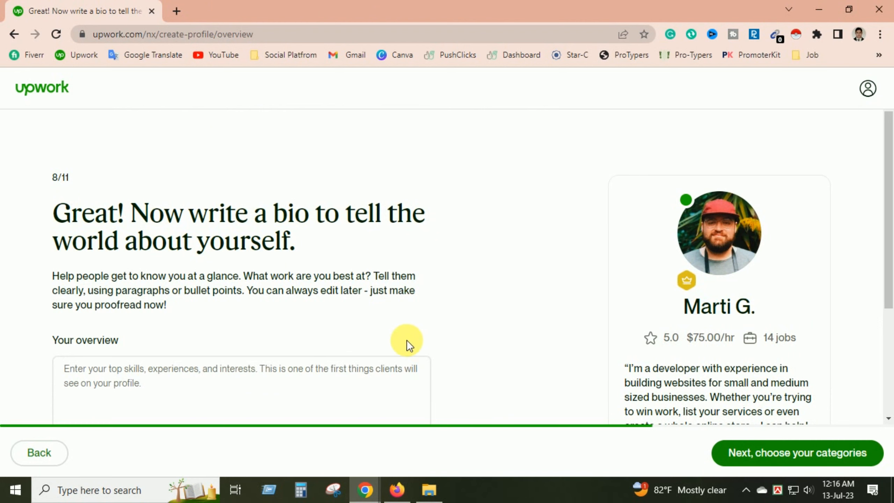
scroll(386, 330, down, 3)
click(238, 251)
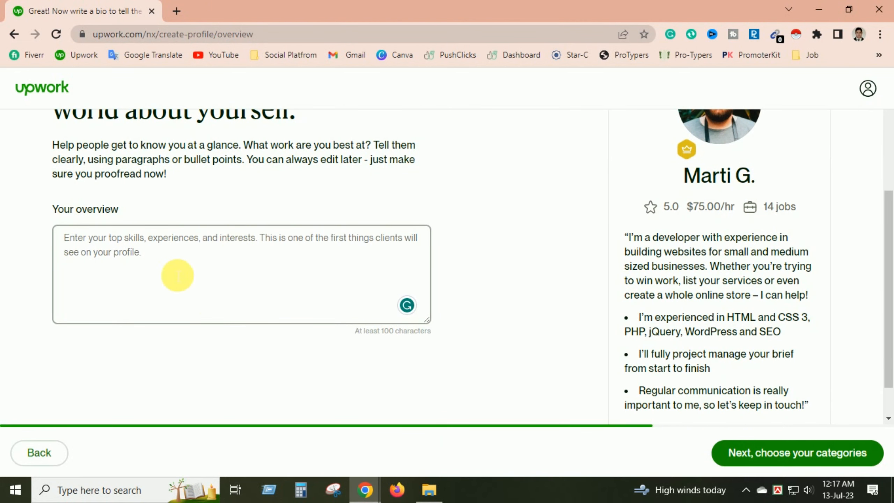
key(ctrl+v)
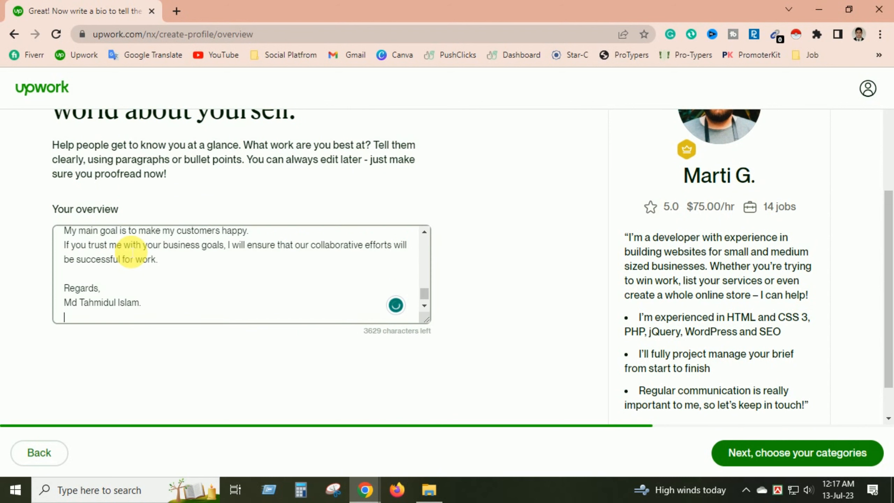
Review the pasted bio from its greeting to its closing, including the list of services
scroll(131, 252, up, 6)
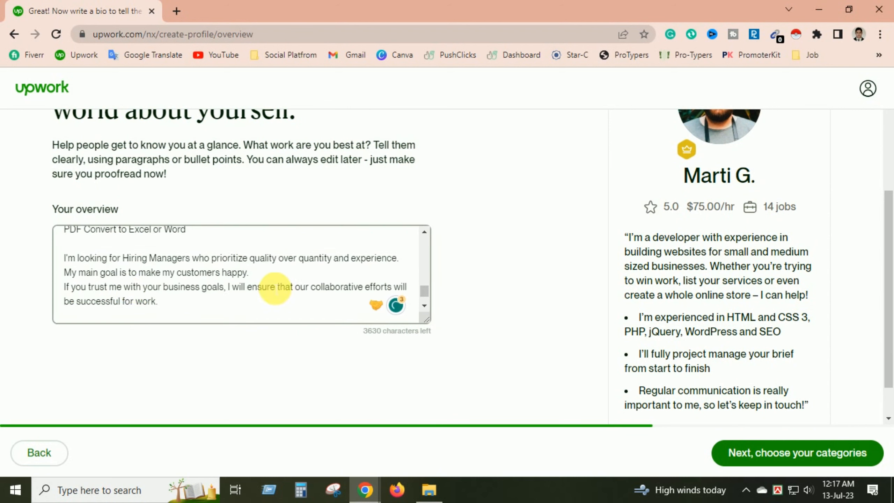
scroll(255, 289, up, 5)
scroll(255, 289, down, 6)
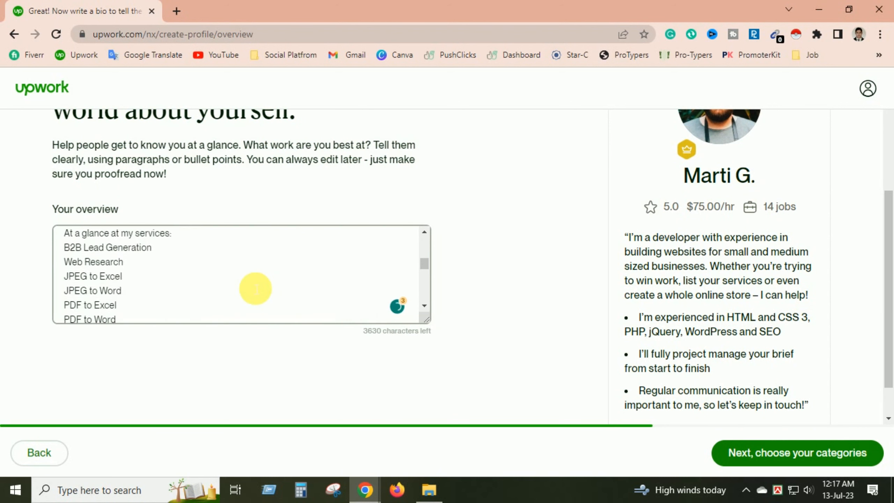
scroll(256, 289, down, 4)
scroll(252, 287, down, 1)
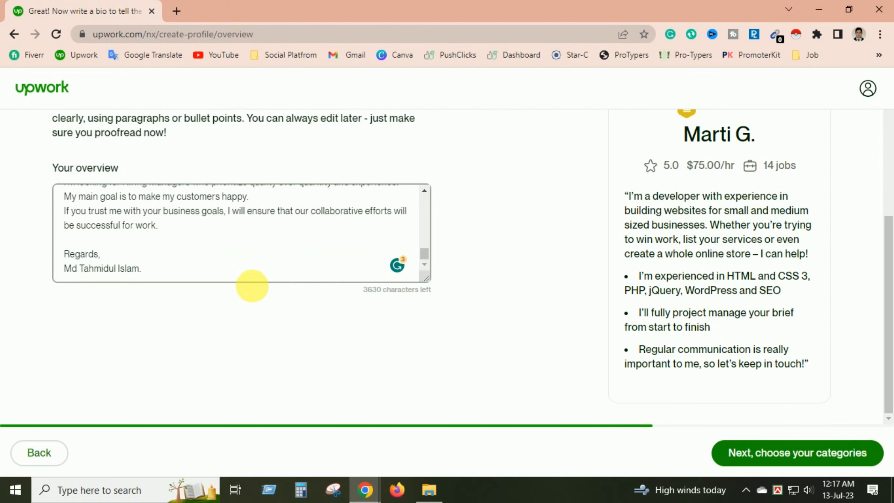
scroll(248, 275, up, 10)
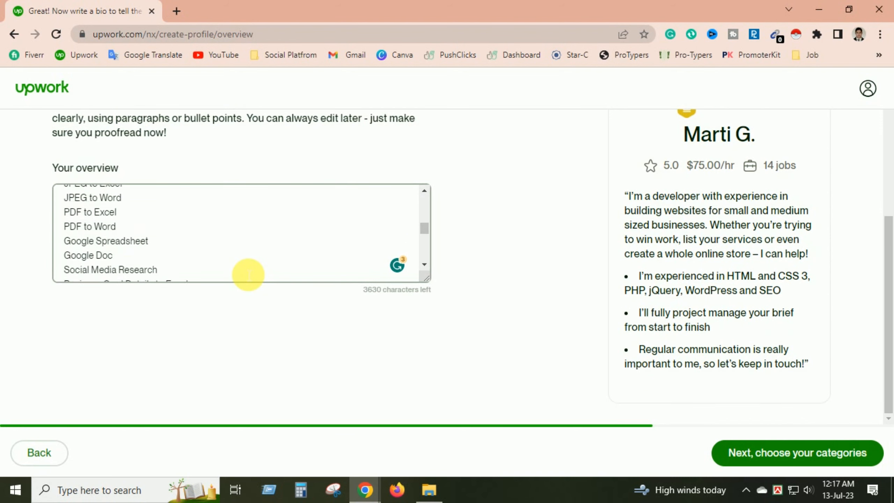
scroll(248, 274, up, 4)
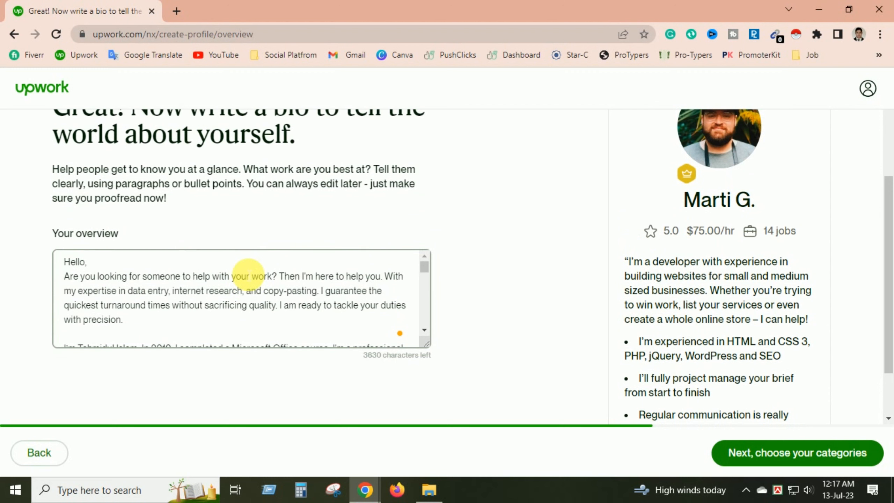
scroll(245, 286, down, 4)
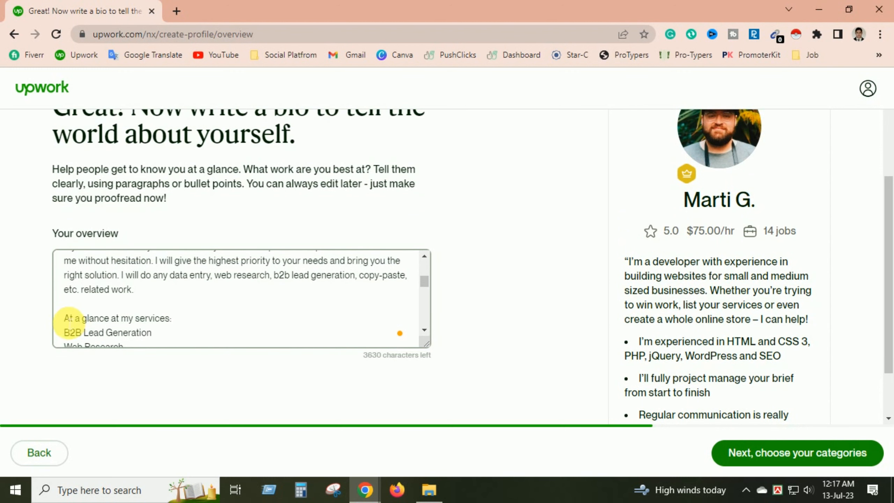
Try to mark the "At a glance at my services:" line of the bio with an asterisk
click(68, 323)
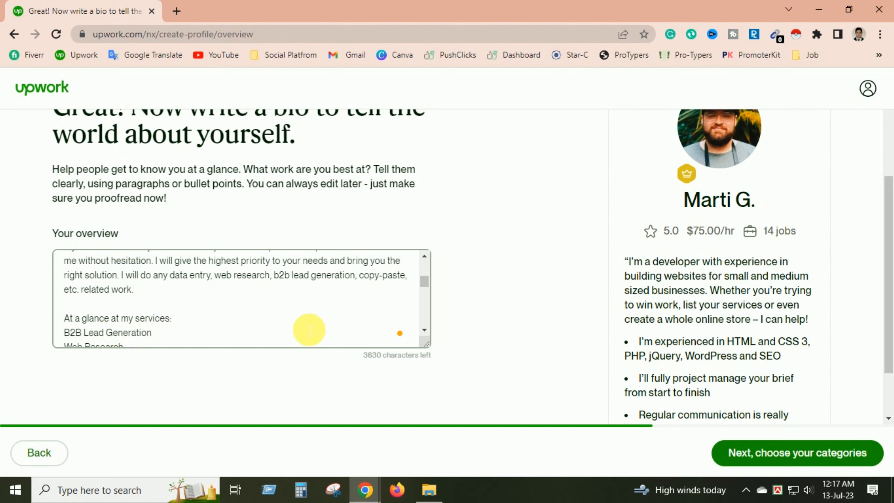
scroll(345, 340, up, 2)
scroll(353, 347, down, 3)
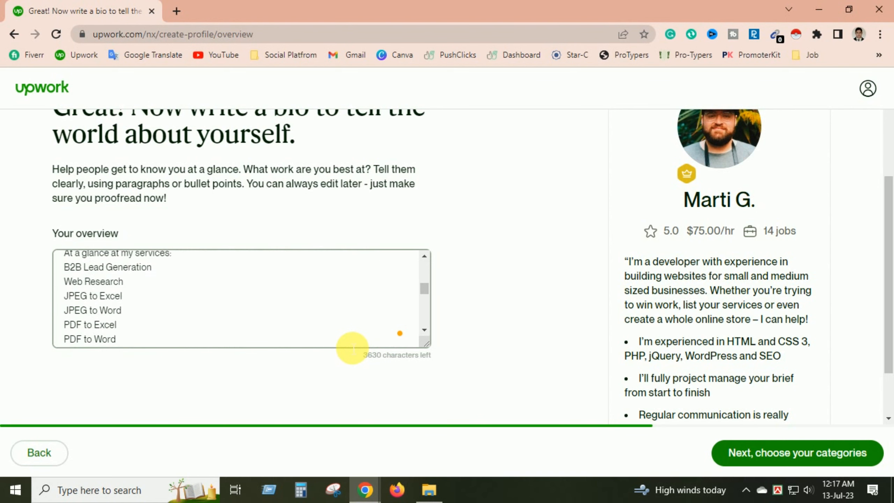
scroll(352, 347, up, 2)
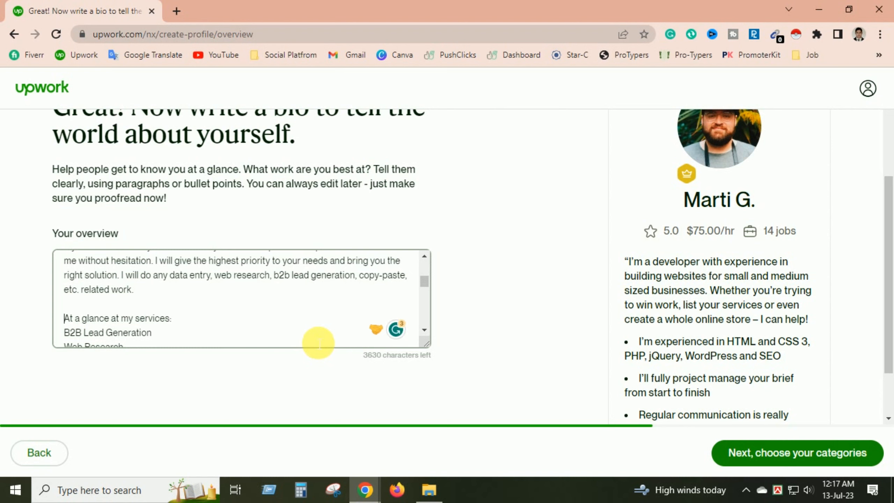
text(*)
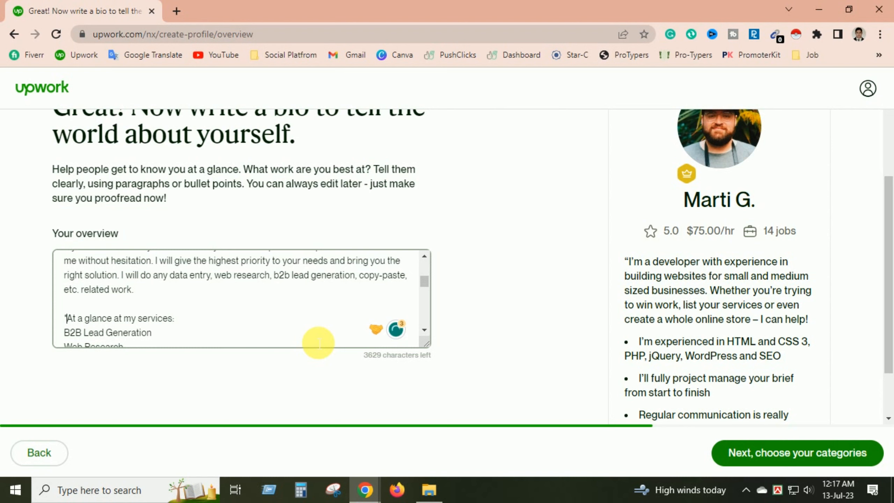
key(BackSpace)
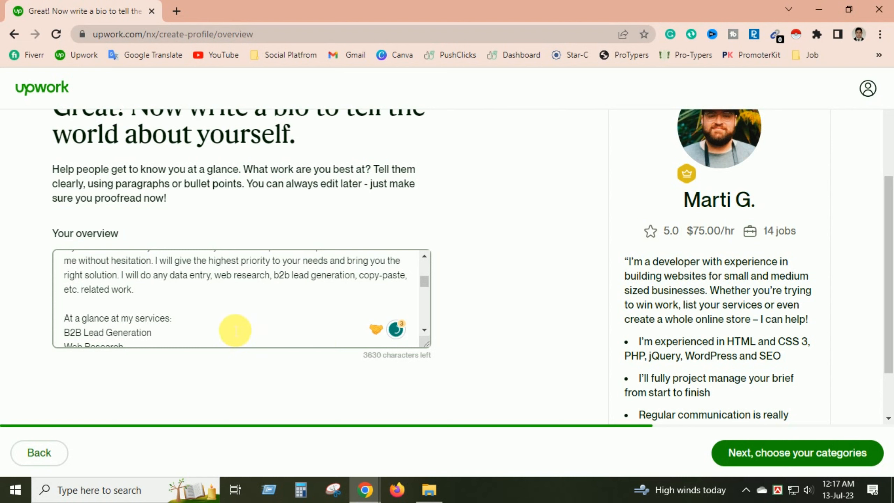
Check the remaining part of the bio and continue to choosing the service categories
scroll(236, 329, down, 2)
scroll(202, 282, up, 2)
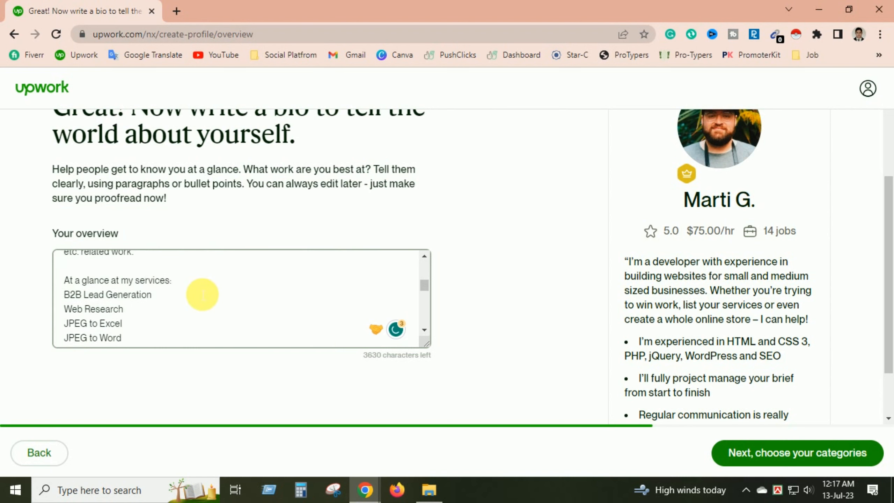
scroll(223, 331, down, 5)
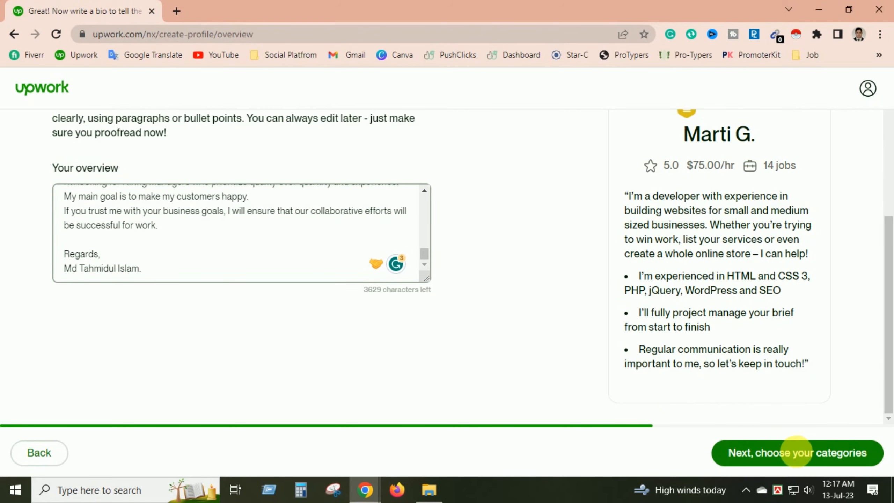
click(798, 455)
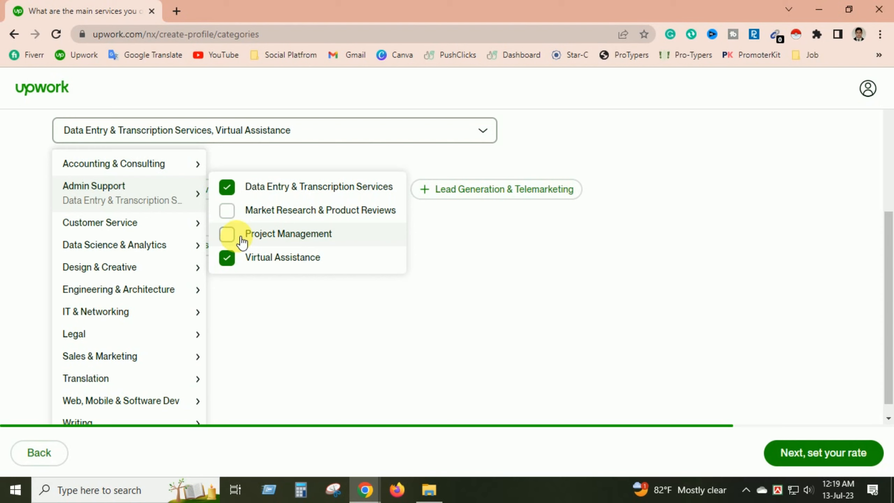
Select Market Research & Product Reviews and Project Management under Admin Support and continue to the hourly rate page
click(226, 211)
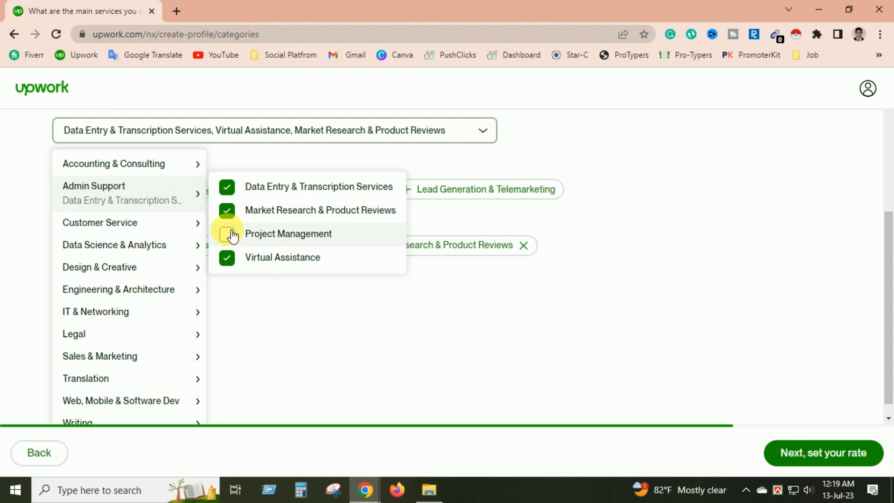
click(228, 234)
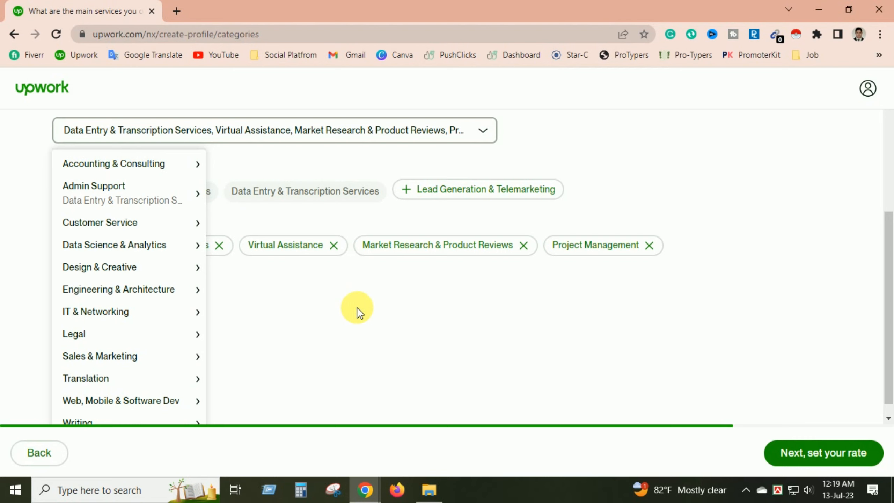
mouse_move(159, 245)
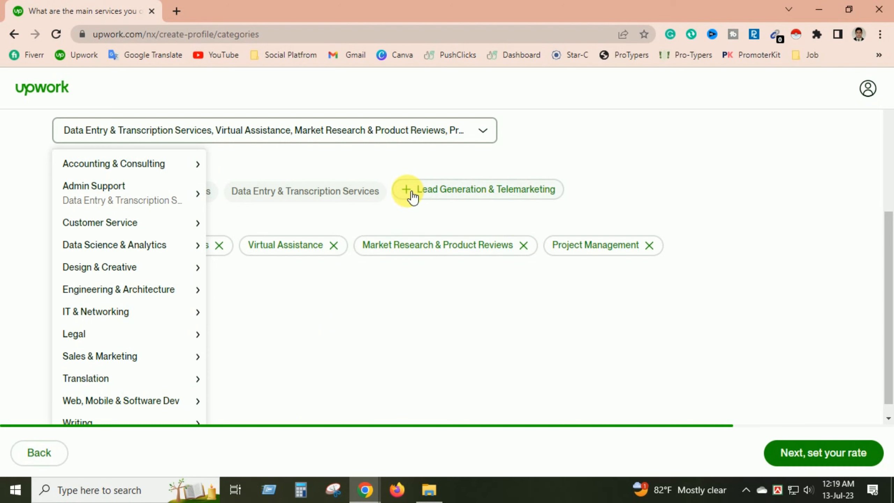
scroll(412, 196, up, 4)
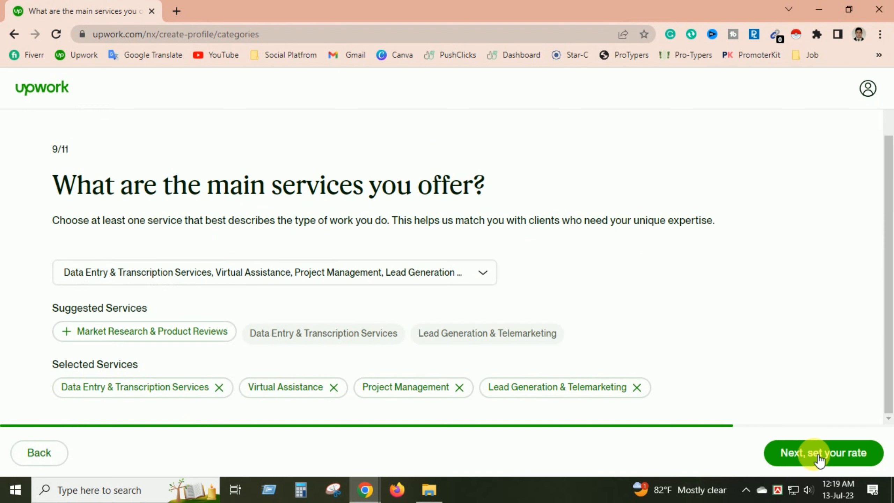
click(817, 454)
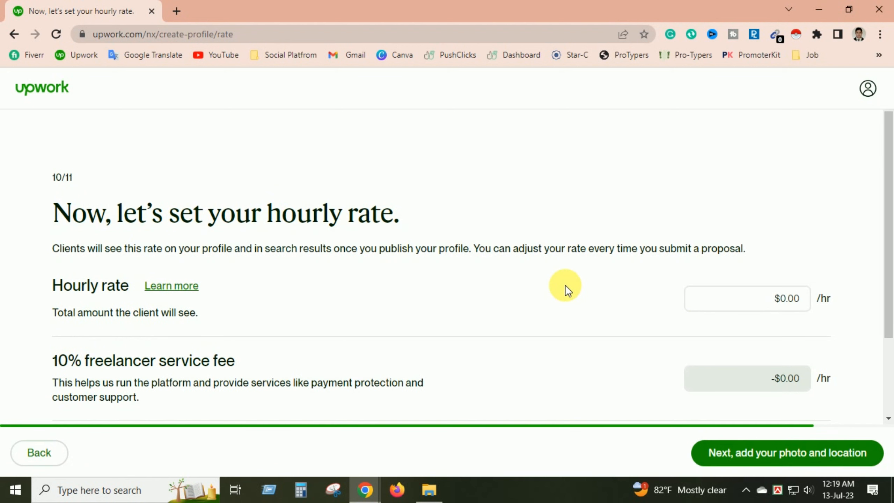
Set the hourly rate to $5.00 and continue to the photo and location details
scroll(565, 286, down, 2)
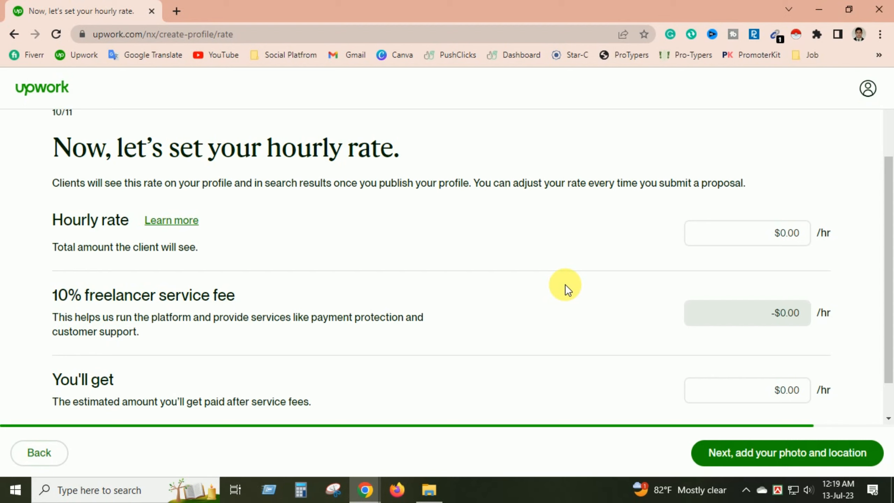
click(756, 239)
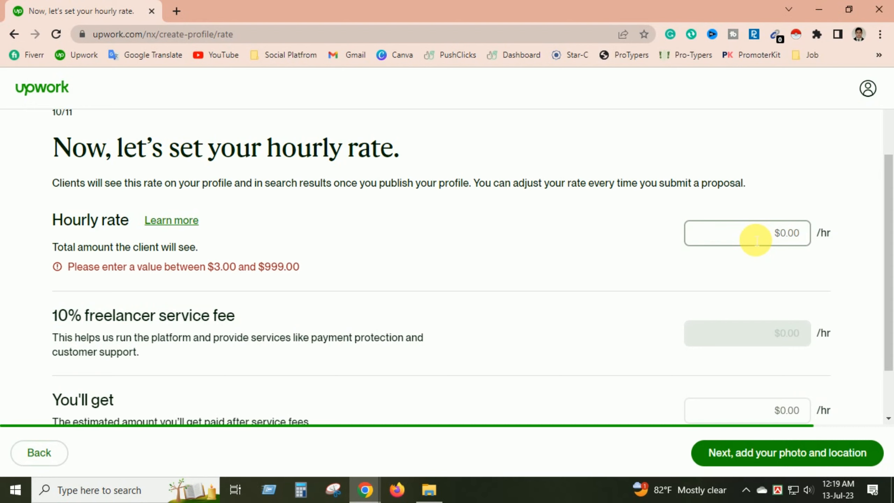
text(5)
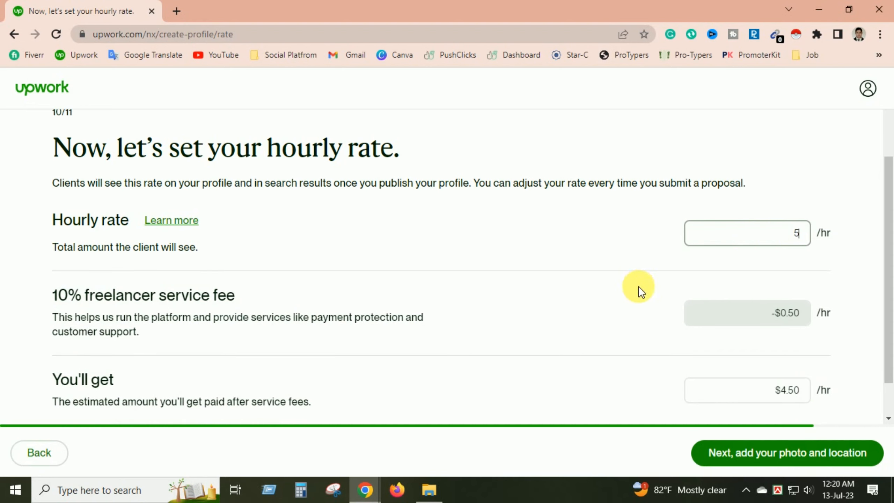
click(774, 452)
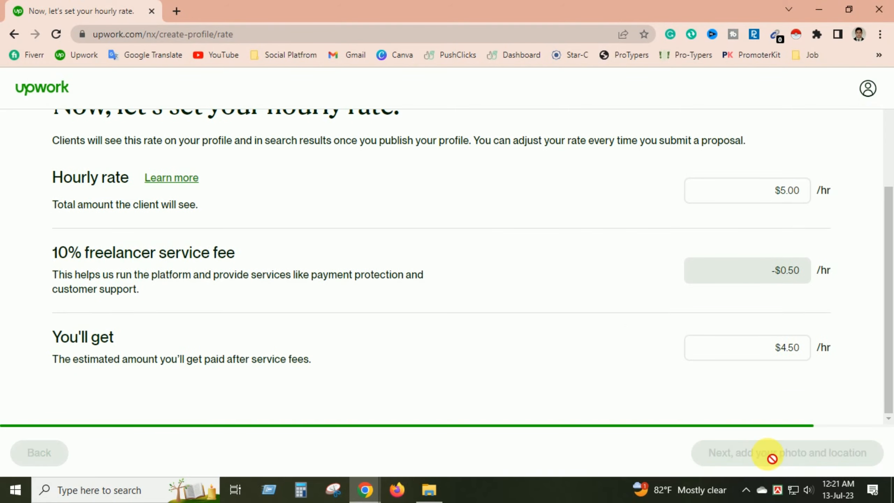
scroll(442, 313, down, 3)
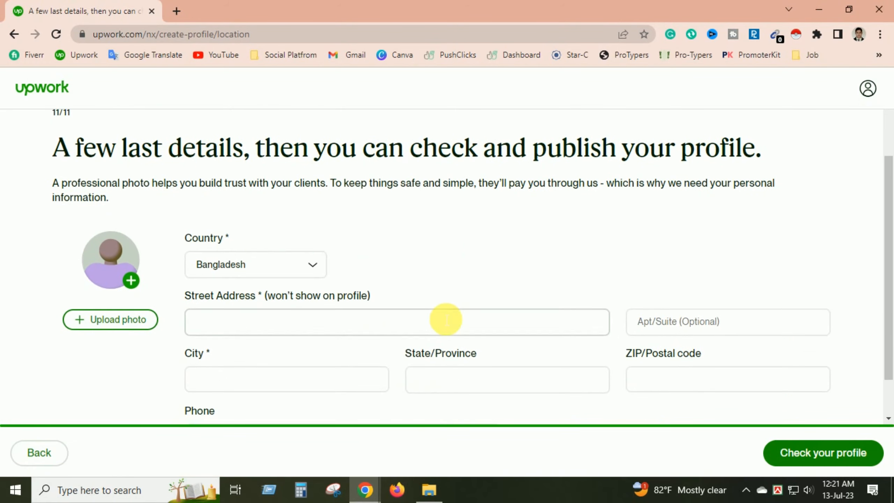
Upload the portrait JPG from the Desktop as the profile photo and attach it at minimum zoom
click(113, 274)
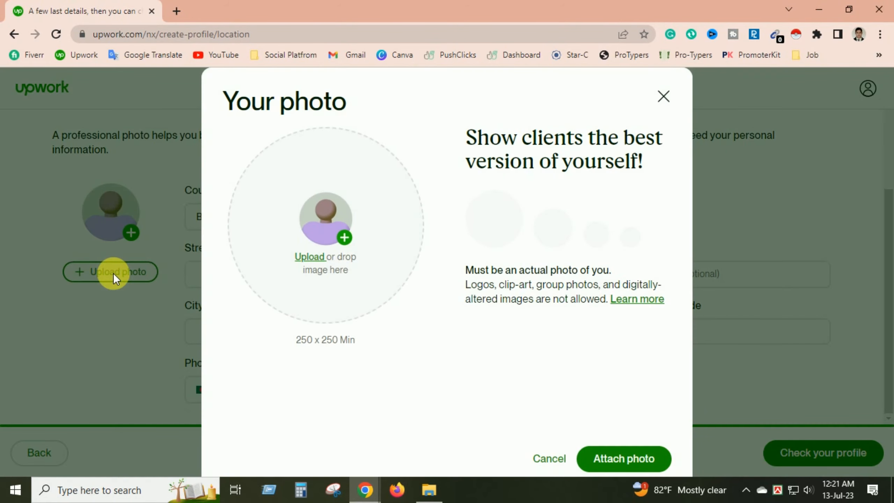
click(342, 259)
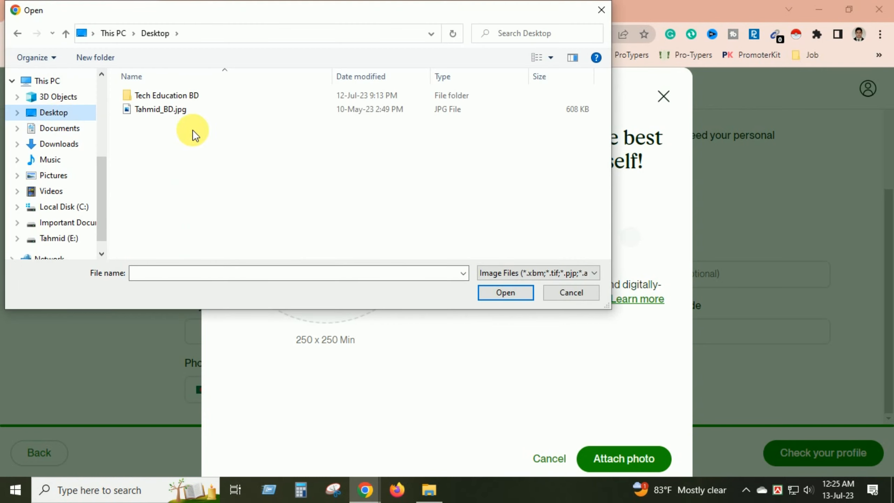
click(187, 110)
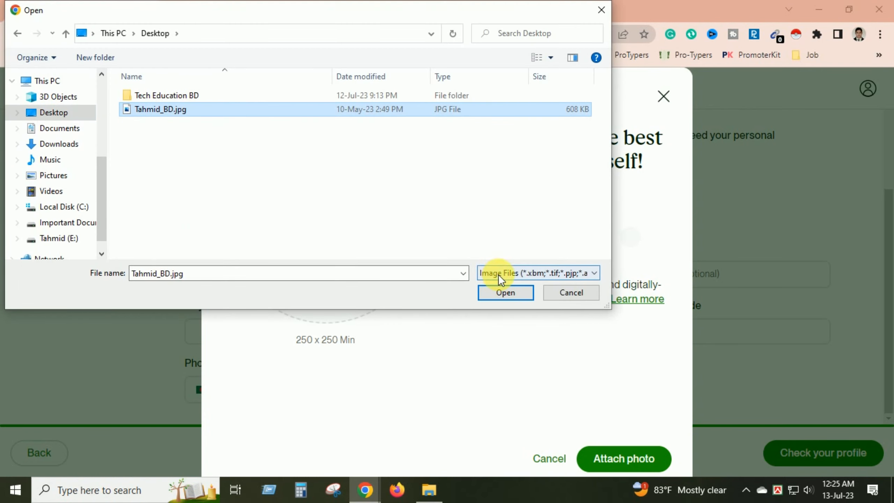
click(495, 290)
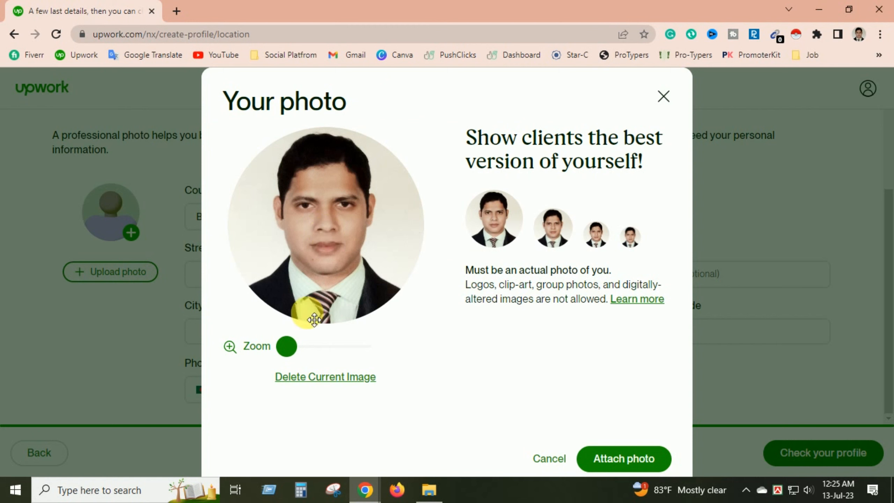
drag(296, 349, 260, 353)
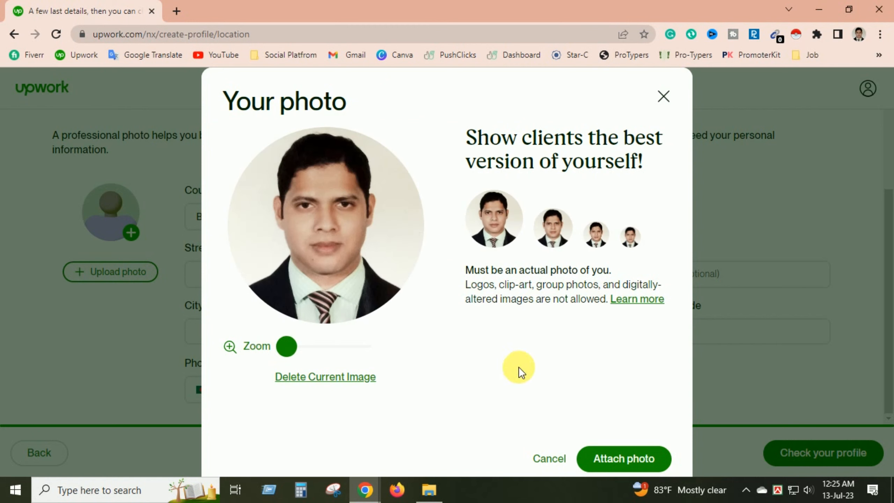
click(619, 464)
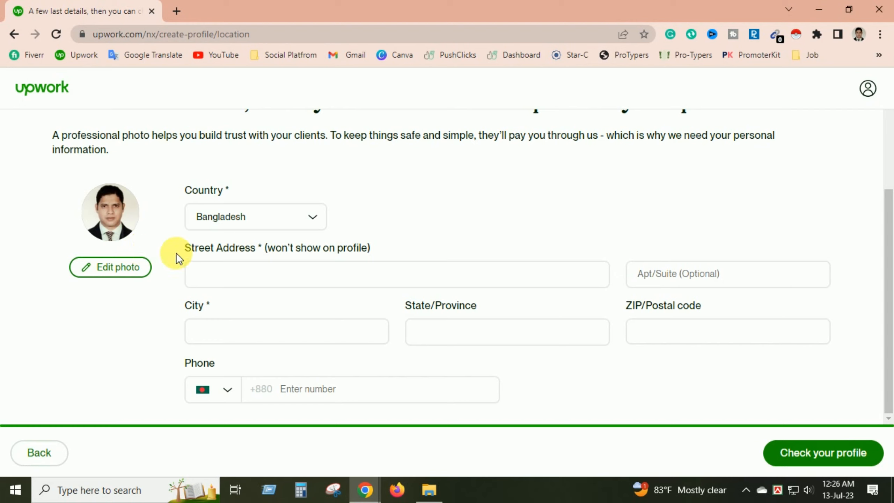
Fill in the street address, city, state/province, postal code and phone number, and continue to the profile preview
click(315, 274)
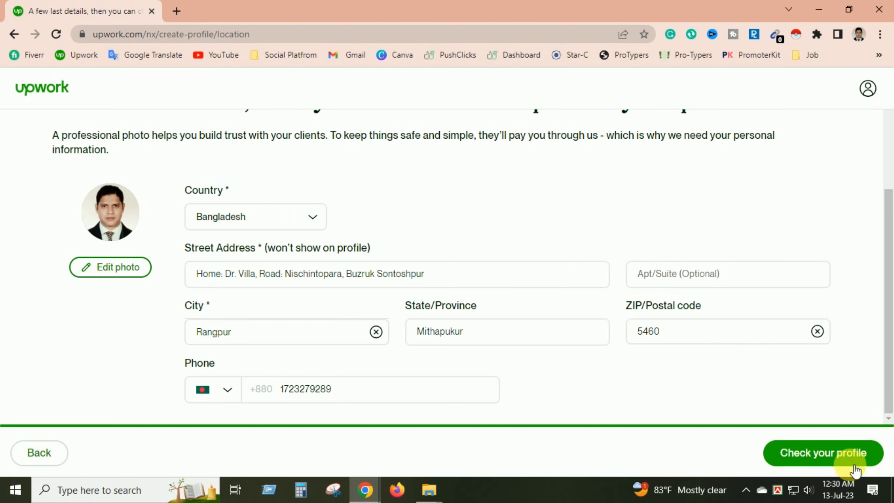
click(810, 455)
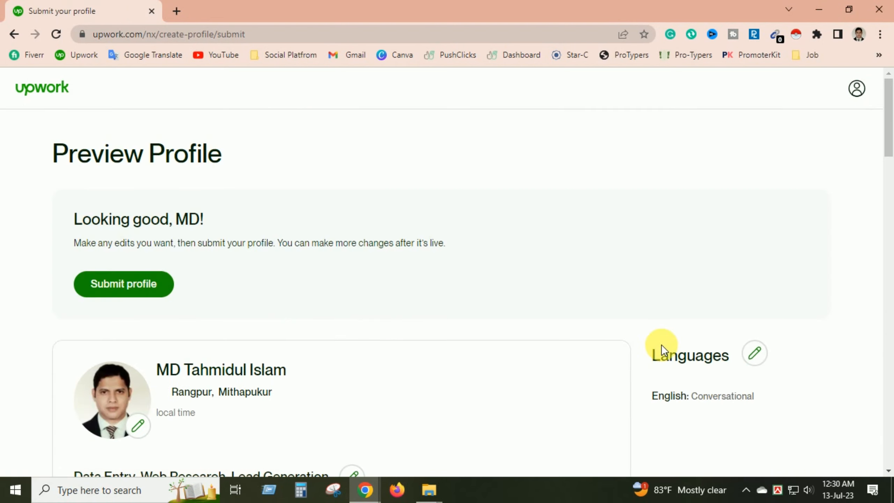
Review the title, bio and remaining sections of the profile preview and submit the profile
scroll(570, 315, down, 2)
scroll(570, 314, down, 1)
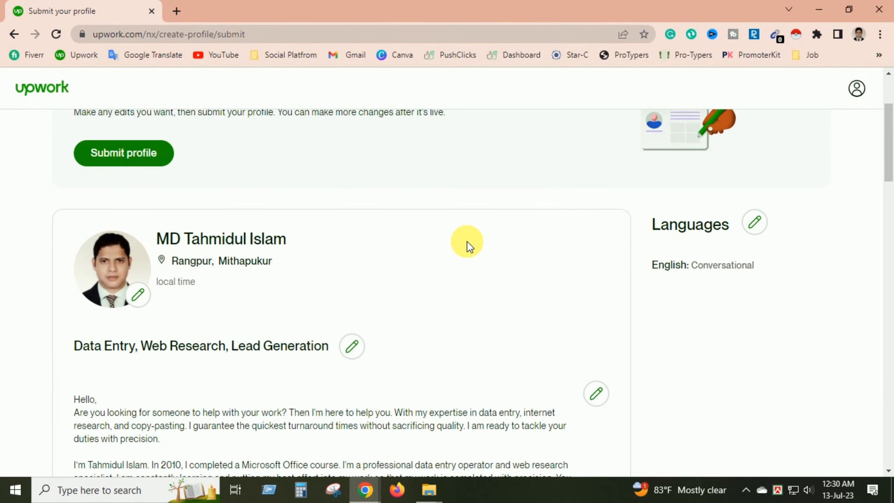
scroll(468, 242, down, 3)
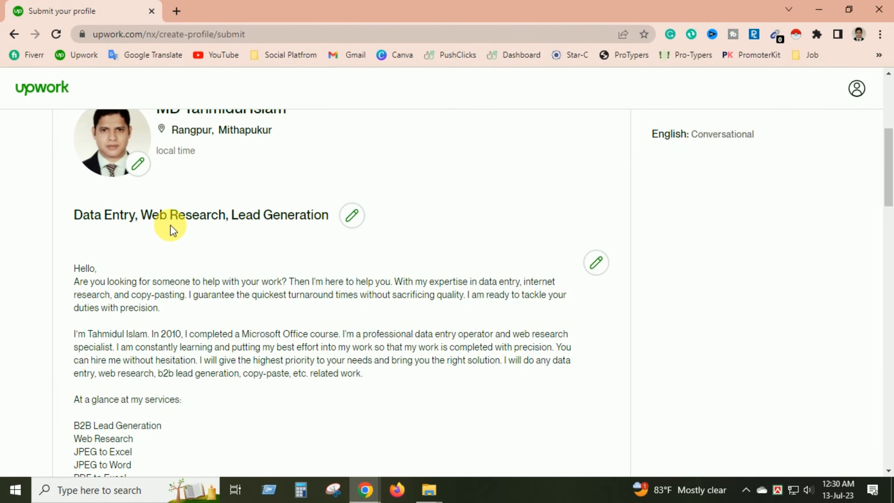
scroll(174, 268, down, 2)
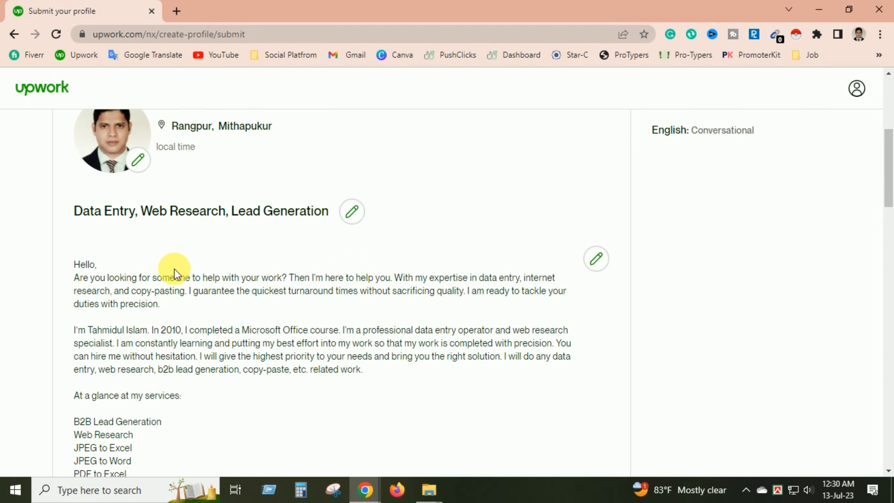
scroll(298, 322, down, 2)
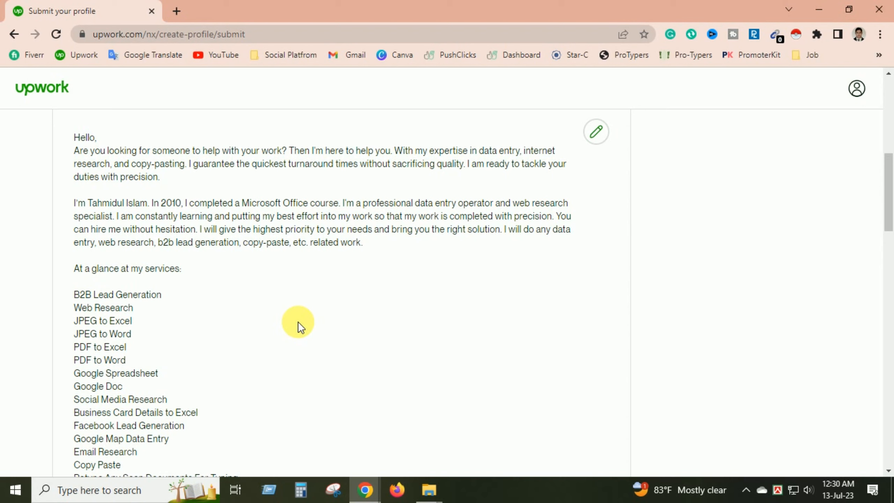
scroll(297, 321, up, 3)
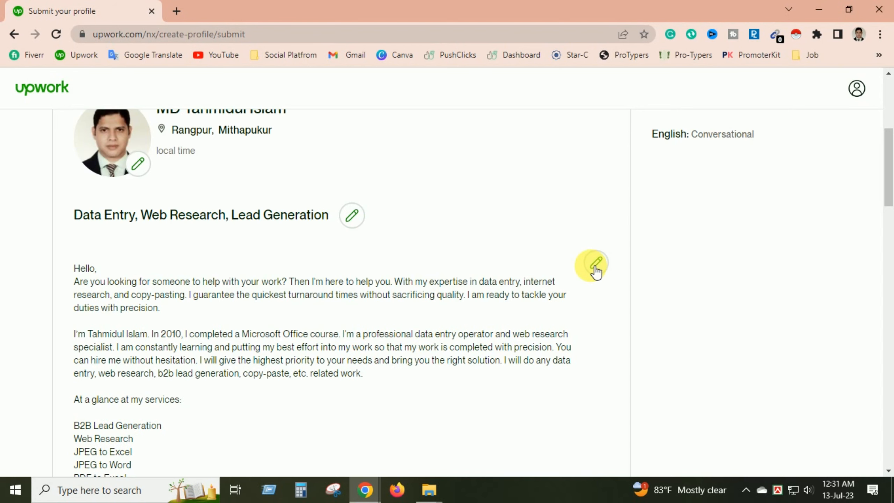
click(595, 264)
scroll(444, 280, down, 10)
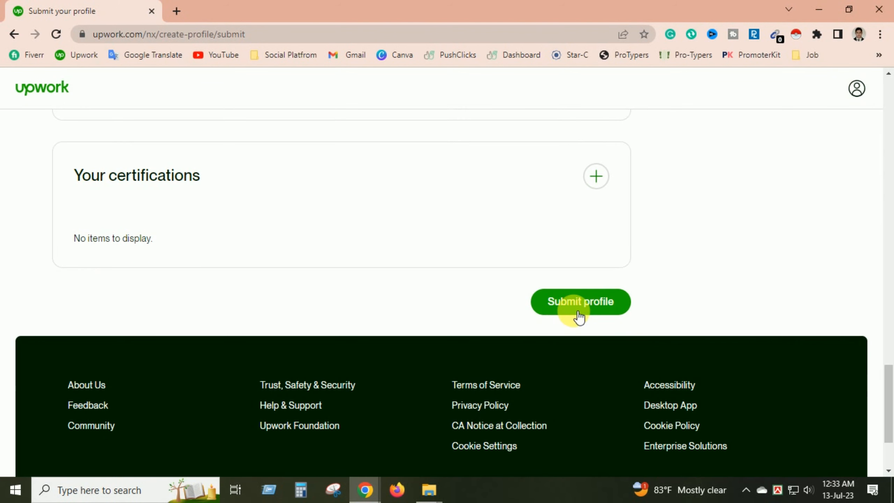
click(583, 306)
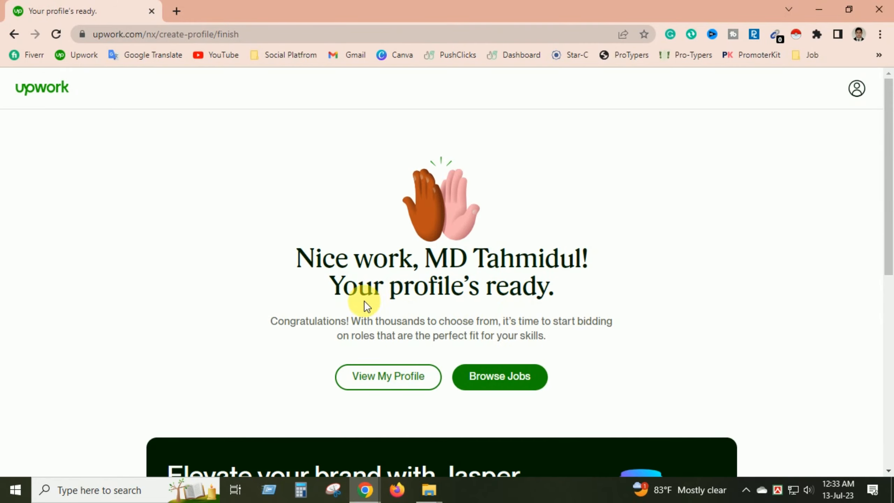
scroll(586, 264, down, 2)
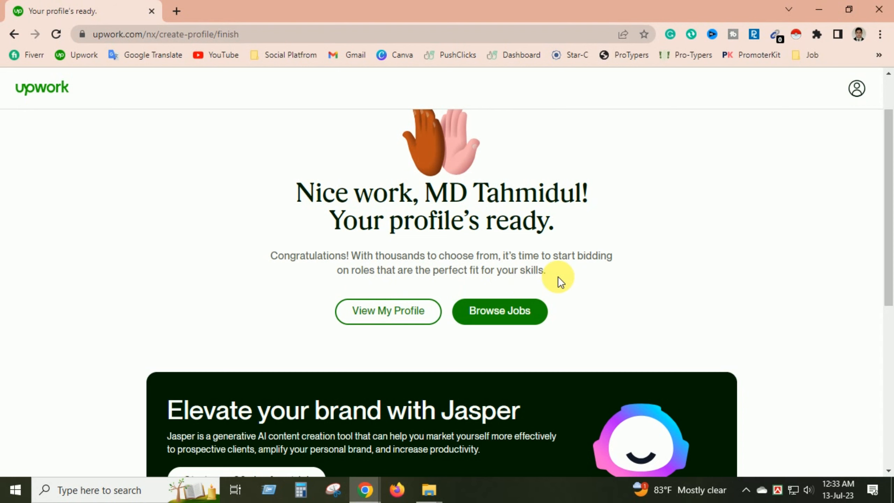
scroll(384, 333, down, 2)
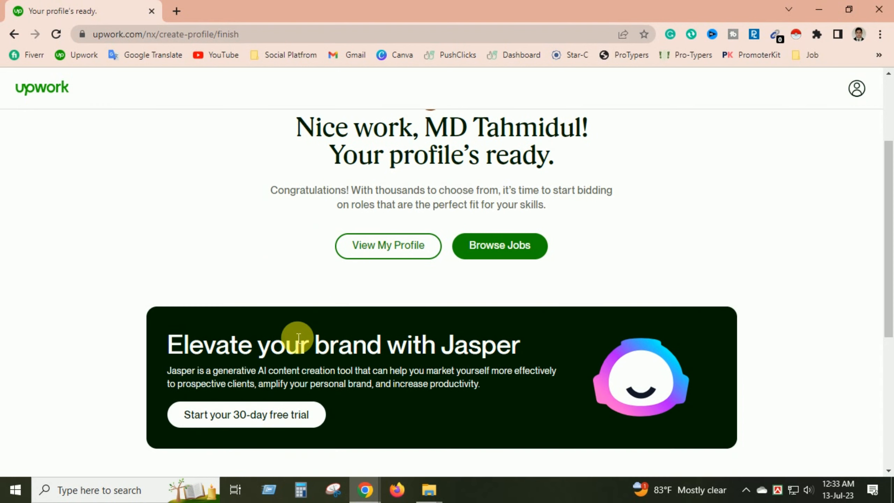